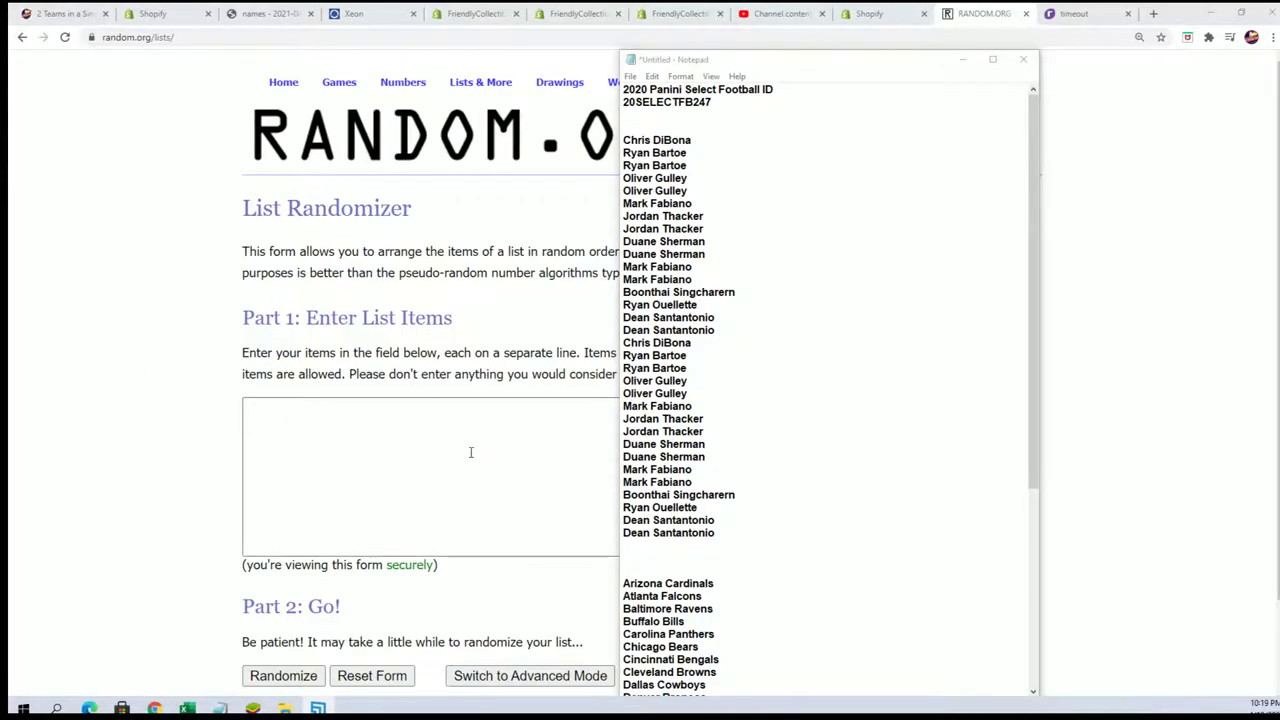
Step: Copy the full list of owner names from the Notepad file into the empty List Randomizer field in the browser
left_click_drag(737, 548, 622, 140)
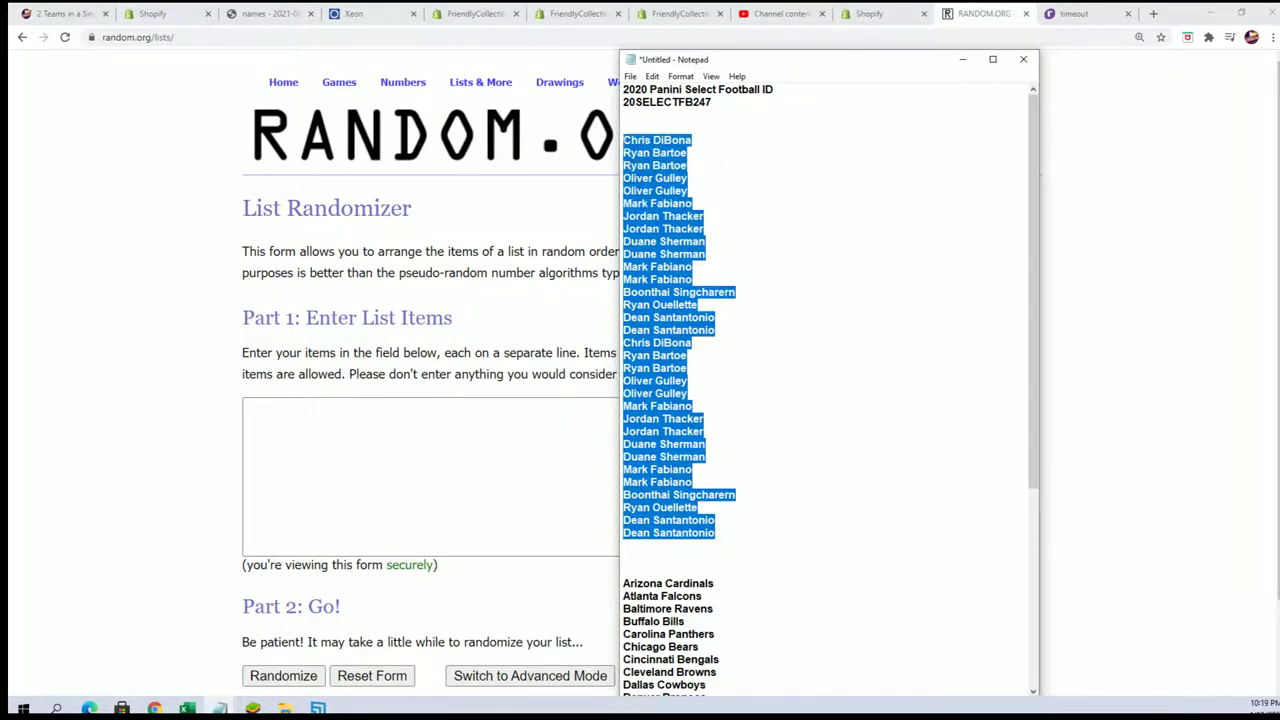
right_click(690, 143)
left_click(760, 220)
left_click(406, 423)
right_click(420, 423)
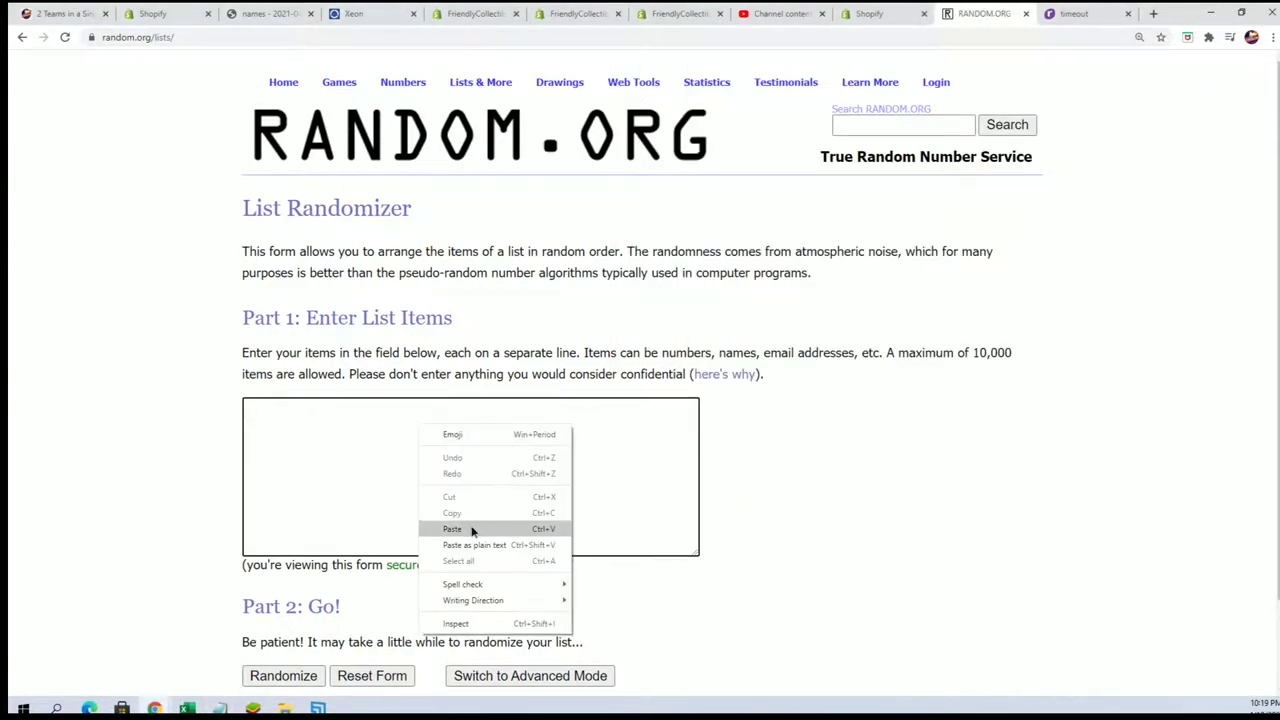
left_click(431, 530)
Step: Randomize the list of owner names seven times in total
scroll(783, 594, "down", 1)
left_click(279, 575)
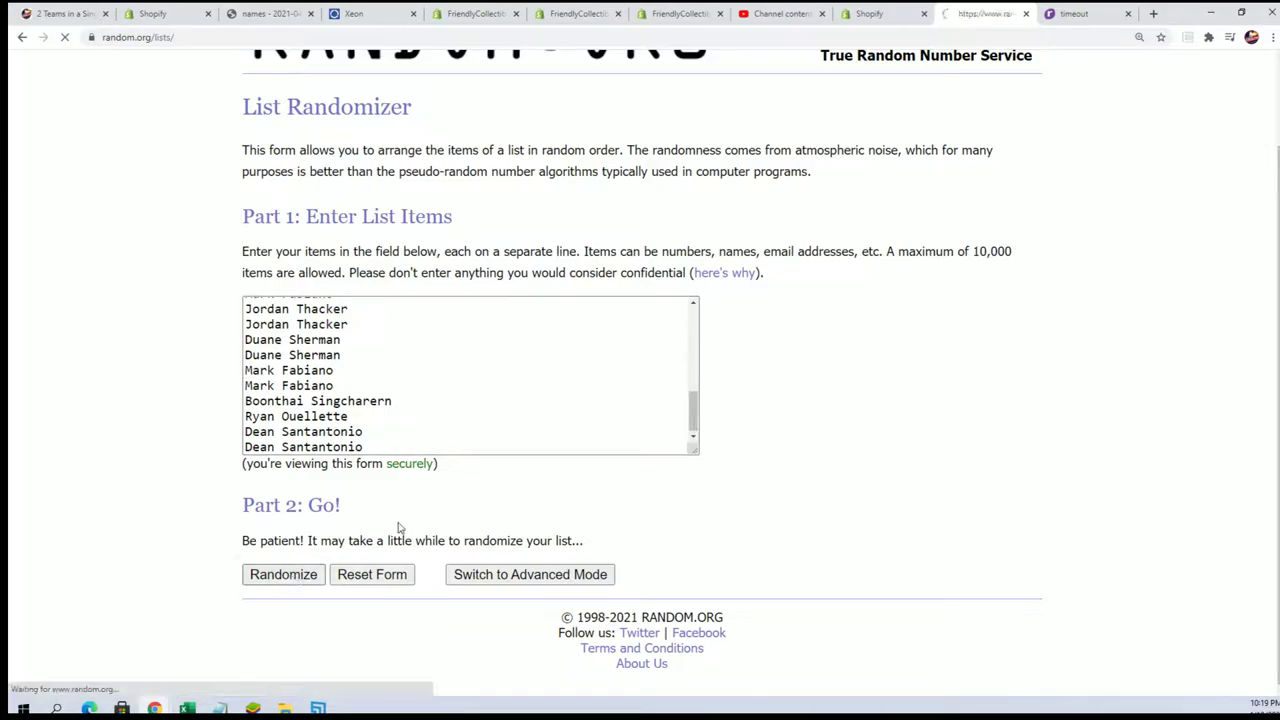
scroll(385, 535, "down", 3)
left_click(268, 574)
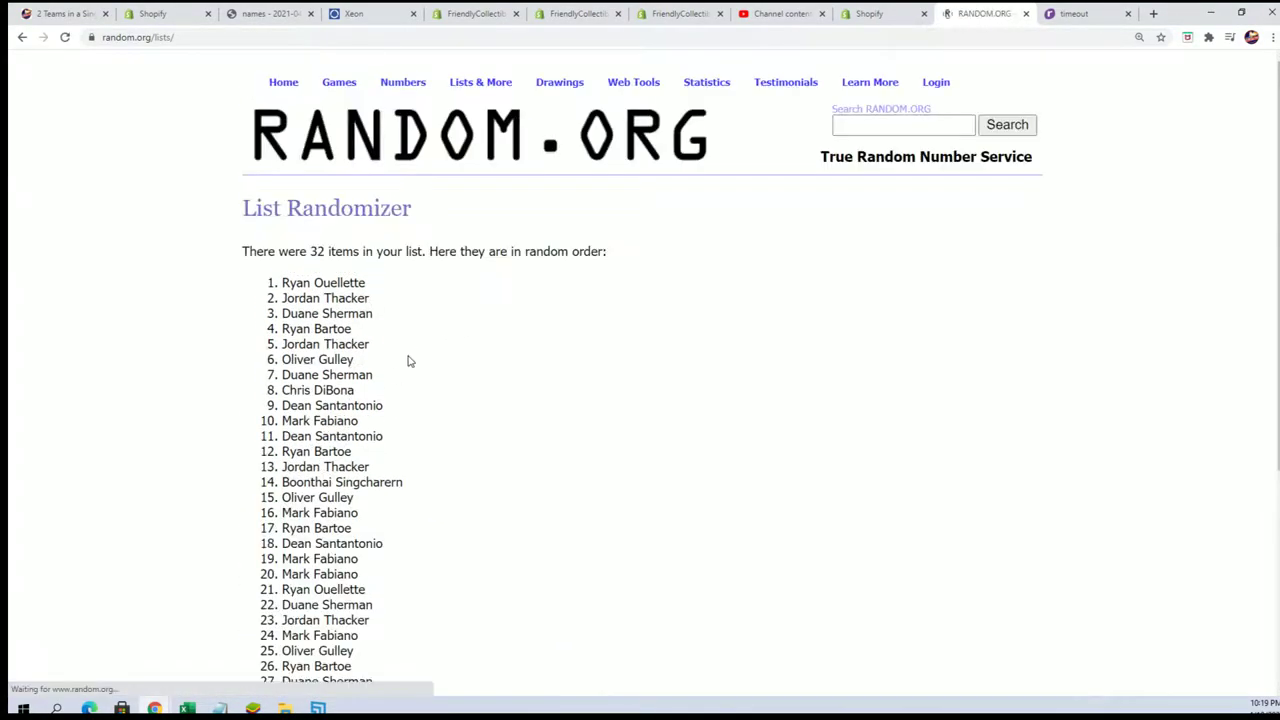
scroll(408, 360, "down", 3)
left_click(268, 575)
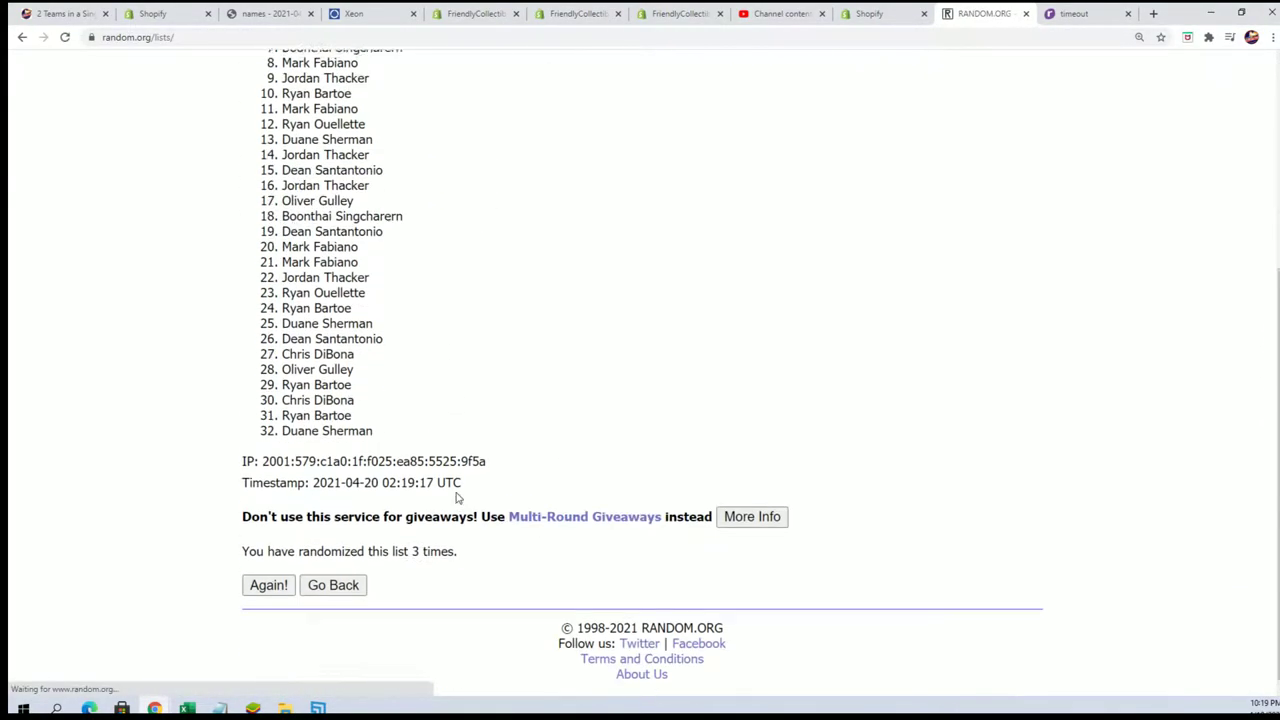
left_click(270, 572)
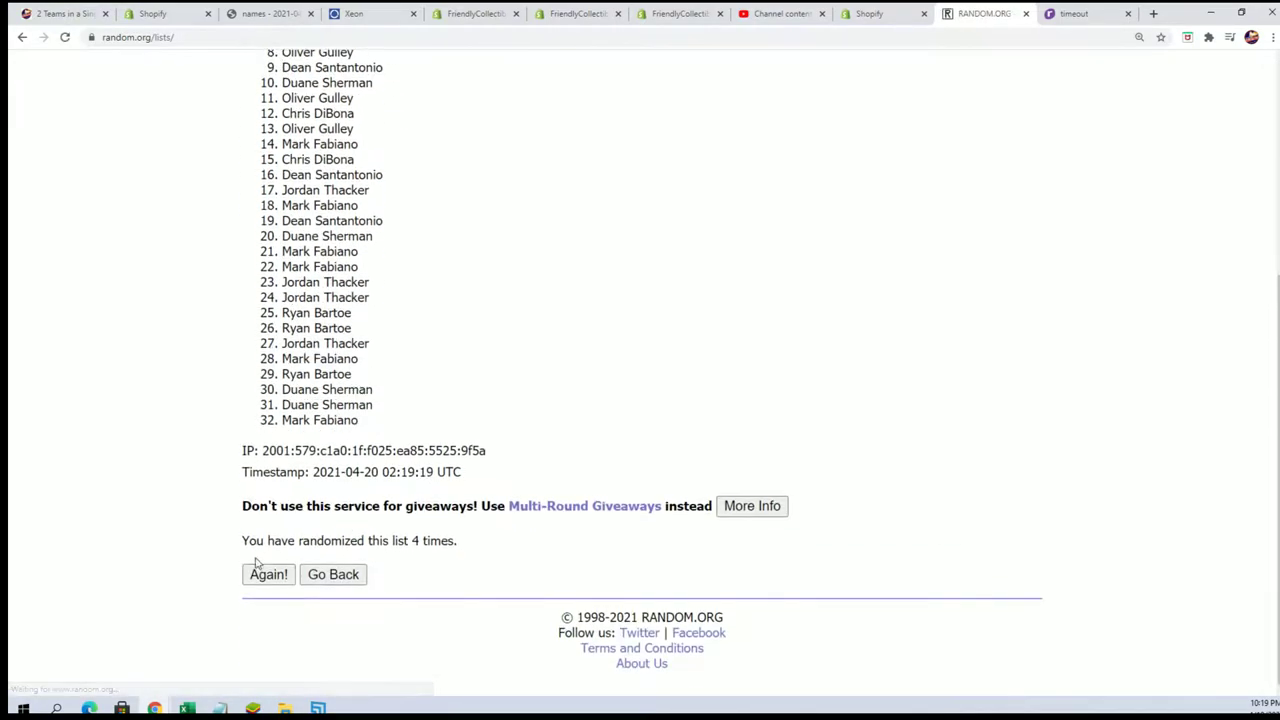
left_click(262, 572)
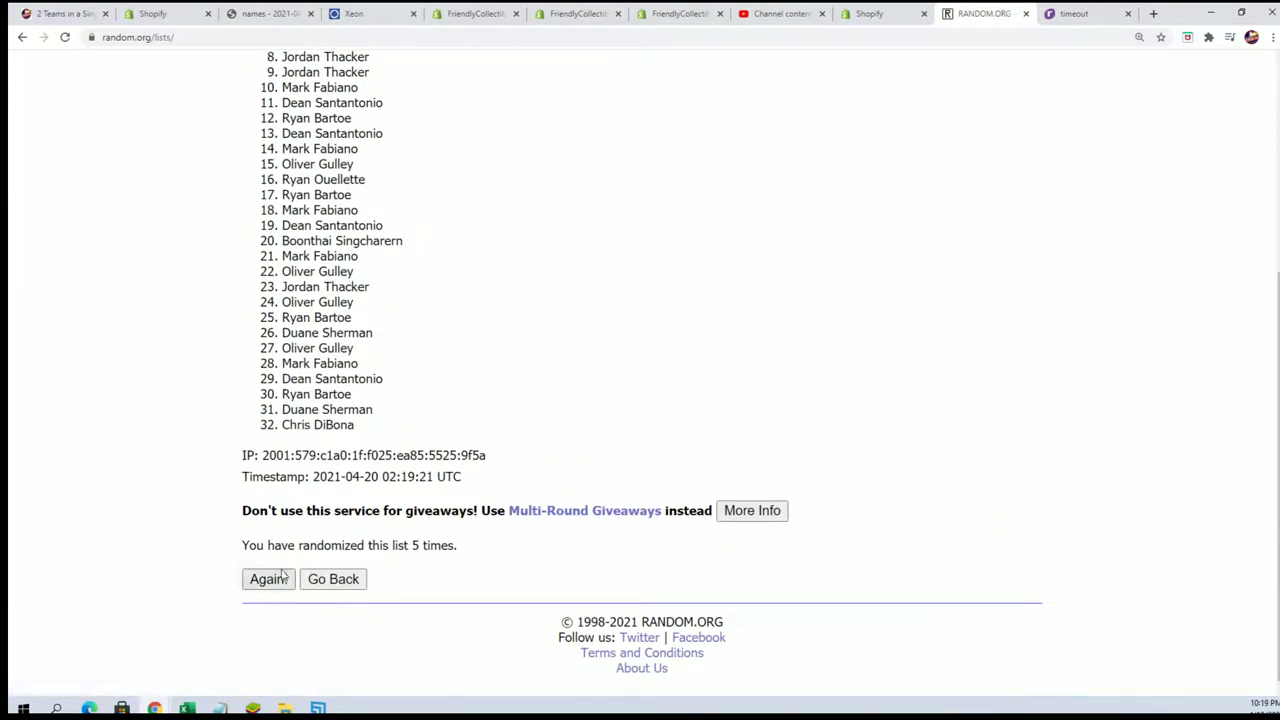
left_click(270, 574)
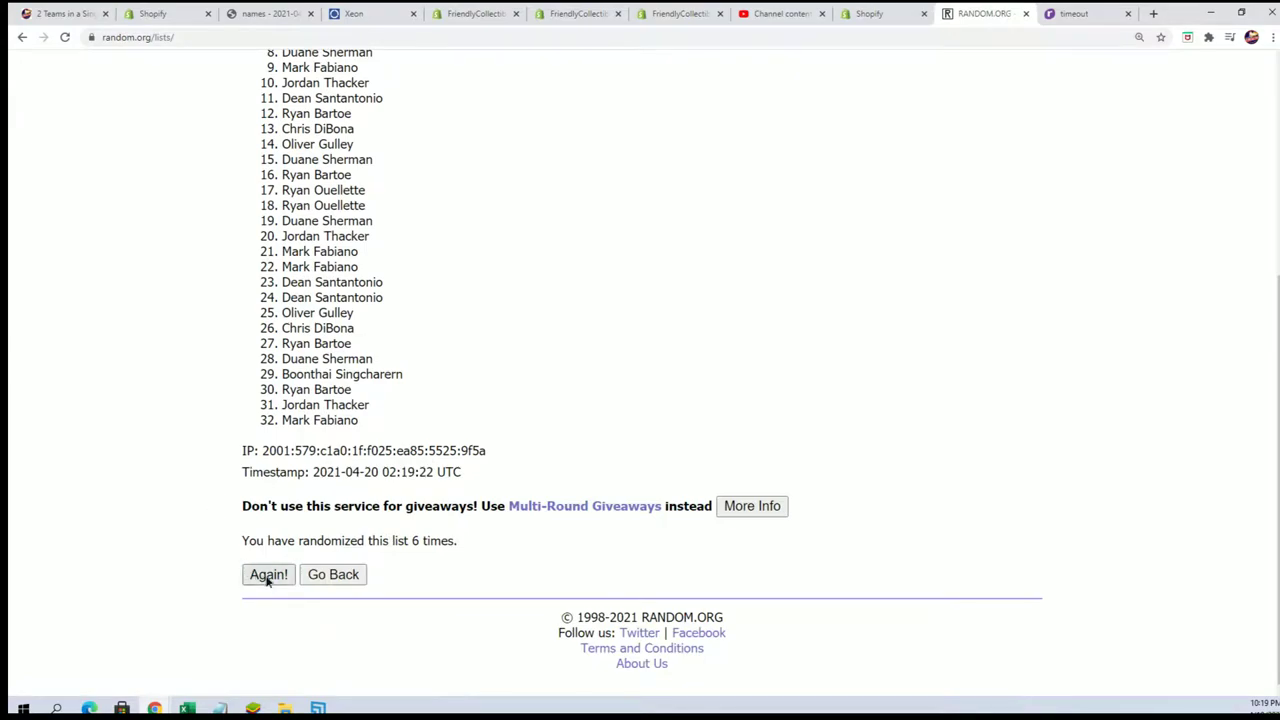
left_click(264, 573)
Step: Copy all 32 owner names from the final randomized list
scroll(380, 200, "down", 1)
left_click_drag(258, 131, 430, 481)
key("ctrl+c")
scroll(386, 391, "down", 1)
right_click(325, 350)
left_click(381, 355)
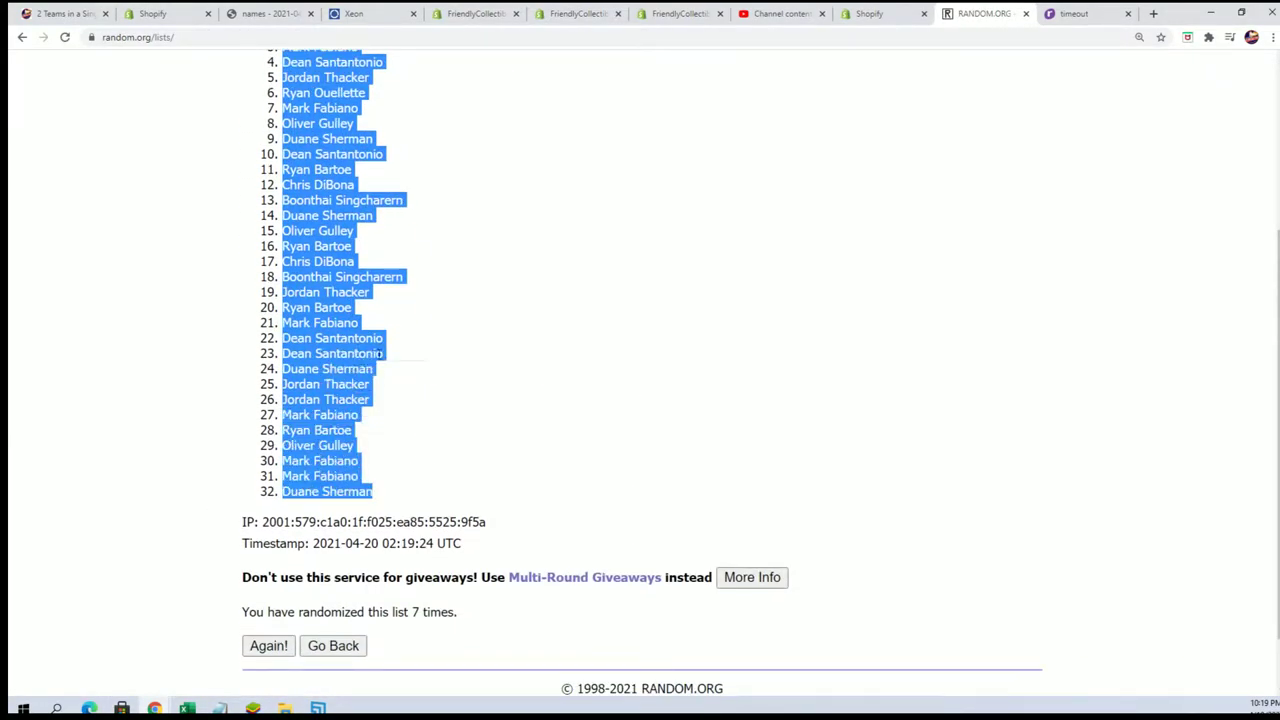
scroll(855, 400, "up", 2)
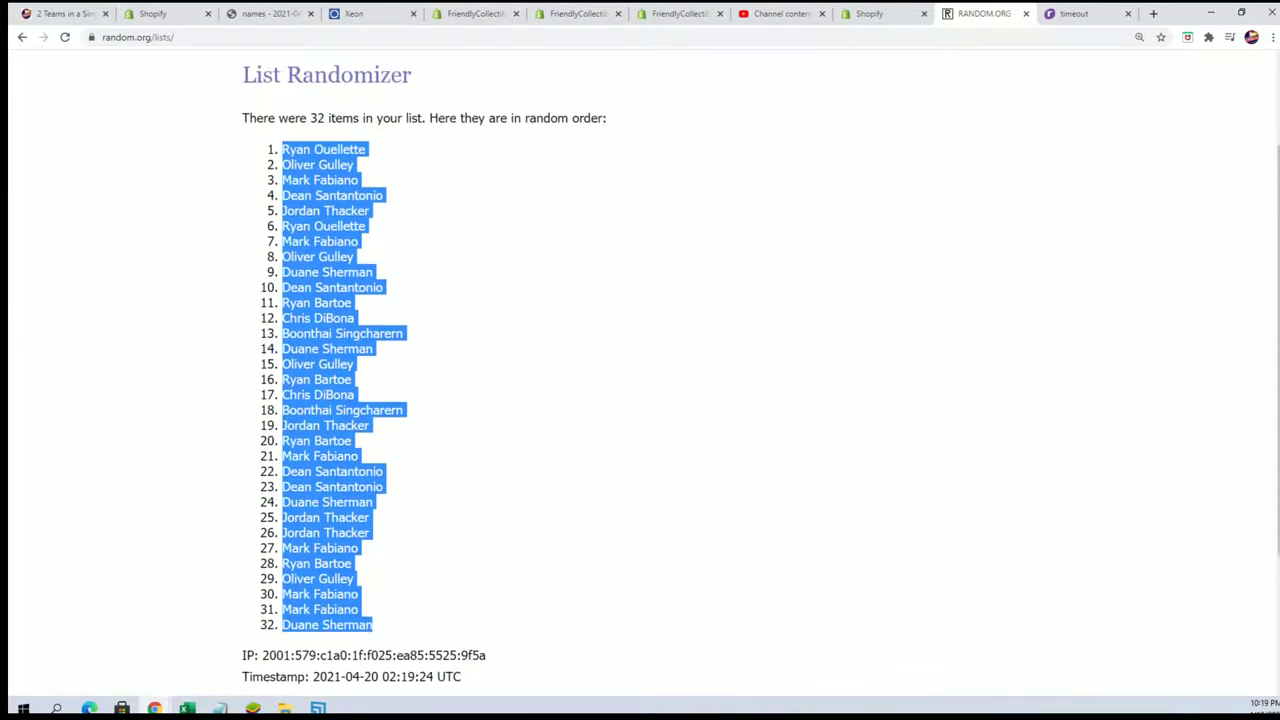
Step: Switch to the Alpha NFL workbook in Excel and paste the owner names as plain text under OWNER NAMES, starting at A2
key("alt+Tab")
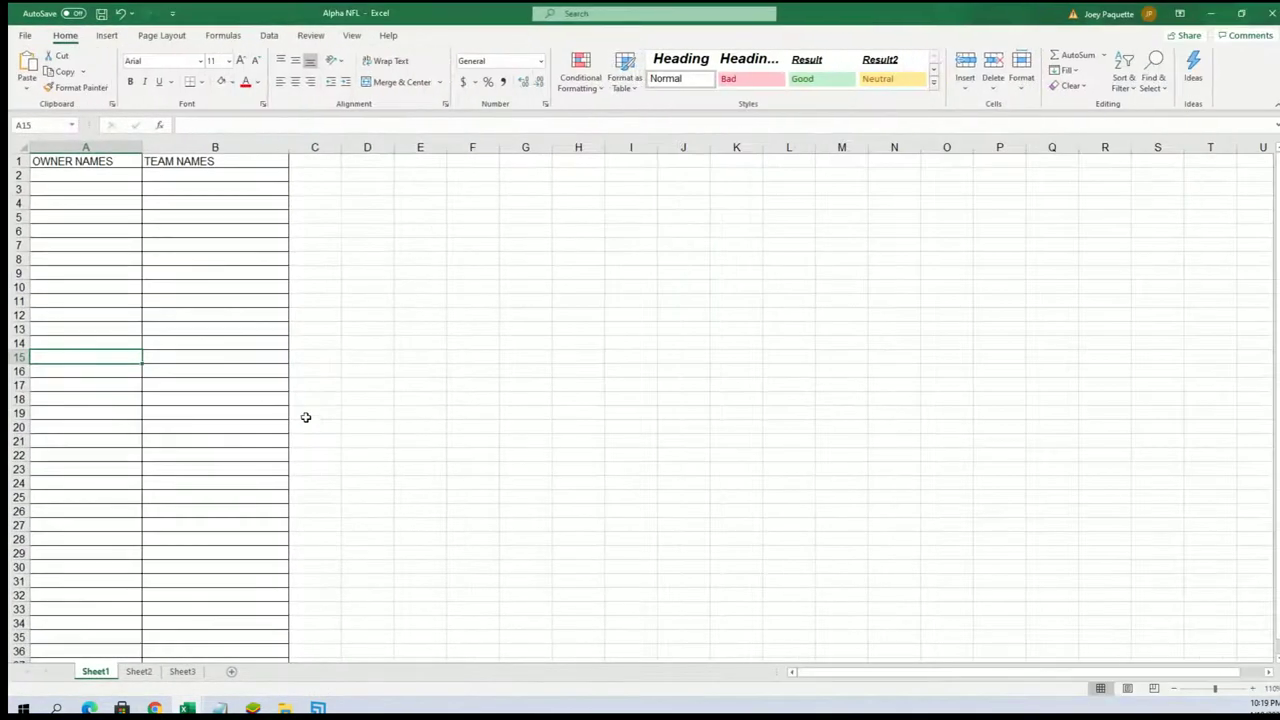
left_click(70, 177)
right_click(70, 177)
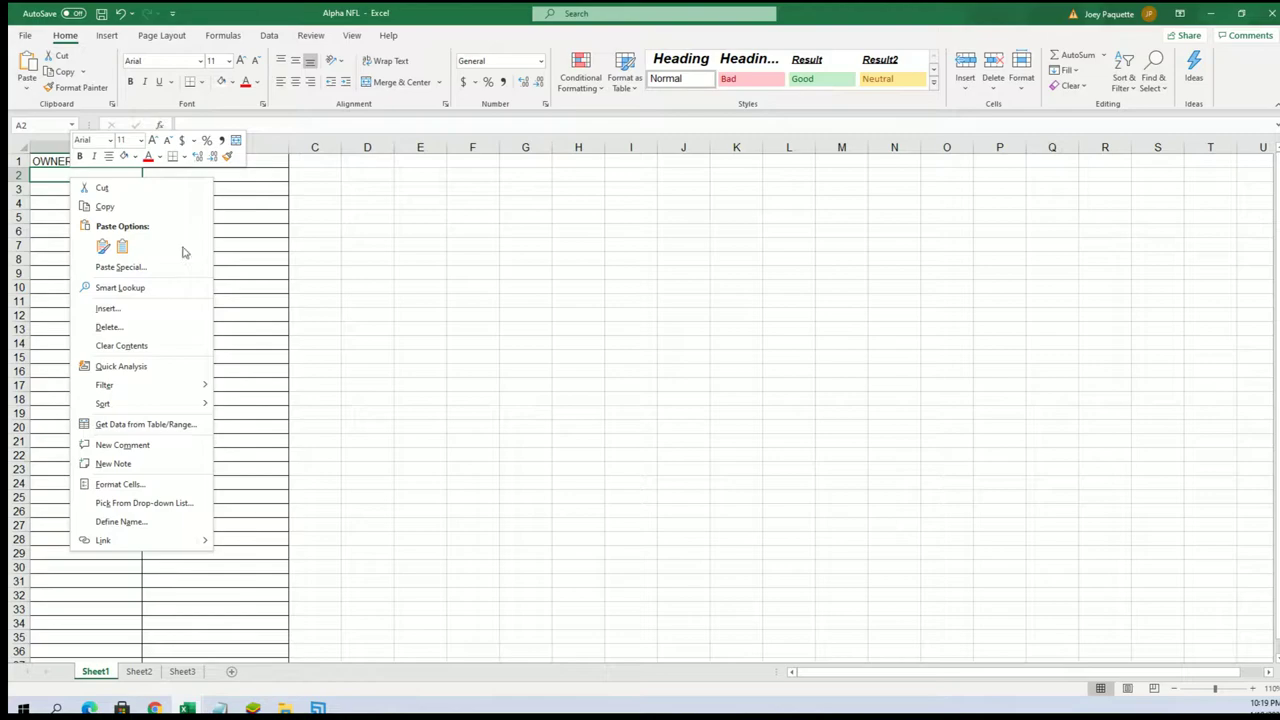
left_click(115, 266)
left_click(26, 187)
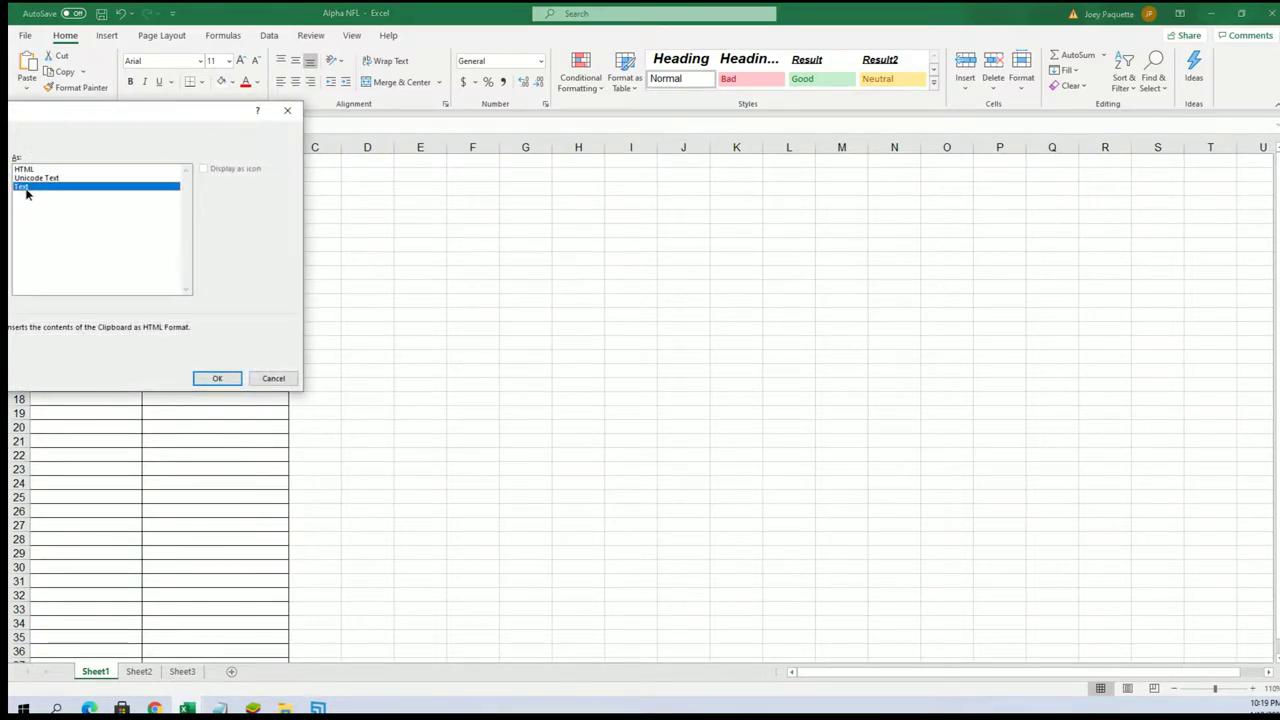
left_click(216, 379)
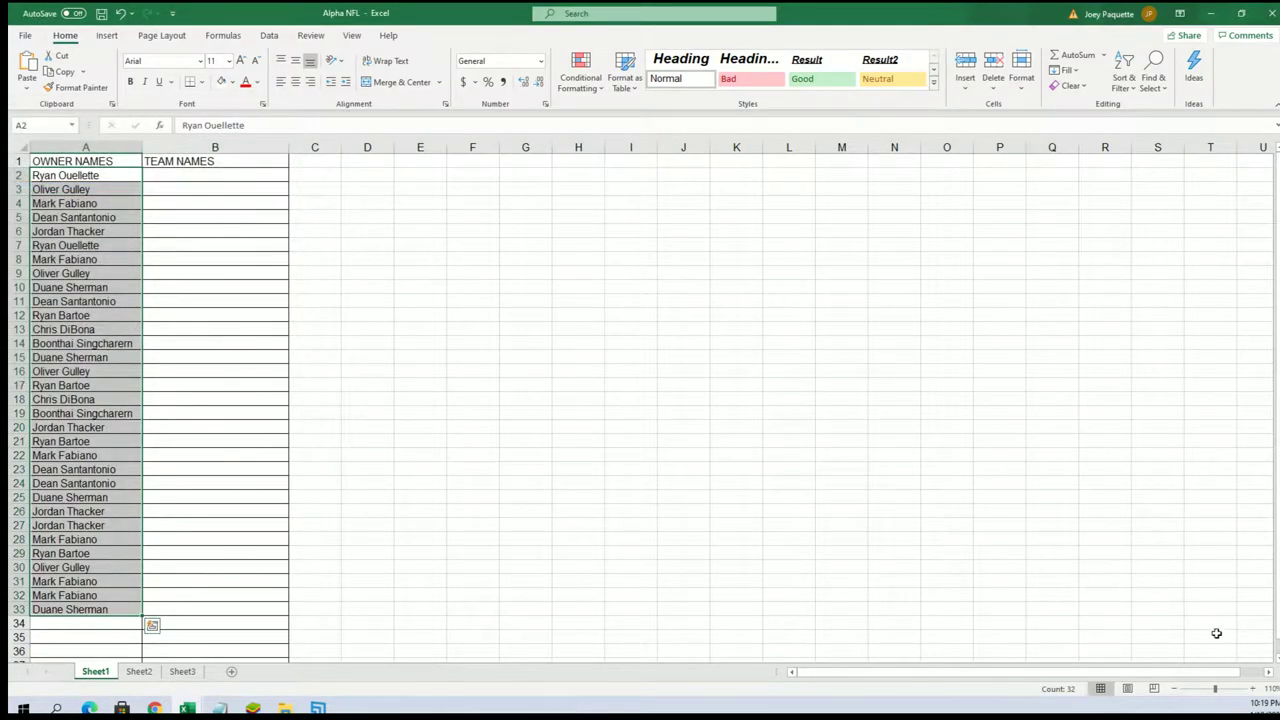
Step: Set the worksheet zoom to 120% and select cell B2 under TEAM NAMES
left_click(1252, 688)
left_click(1252, 688)
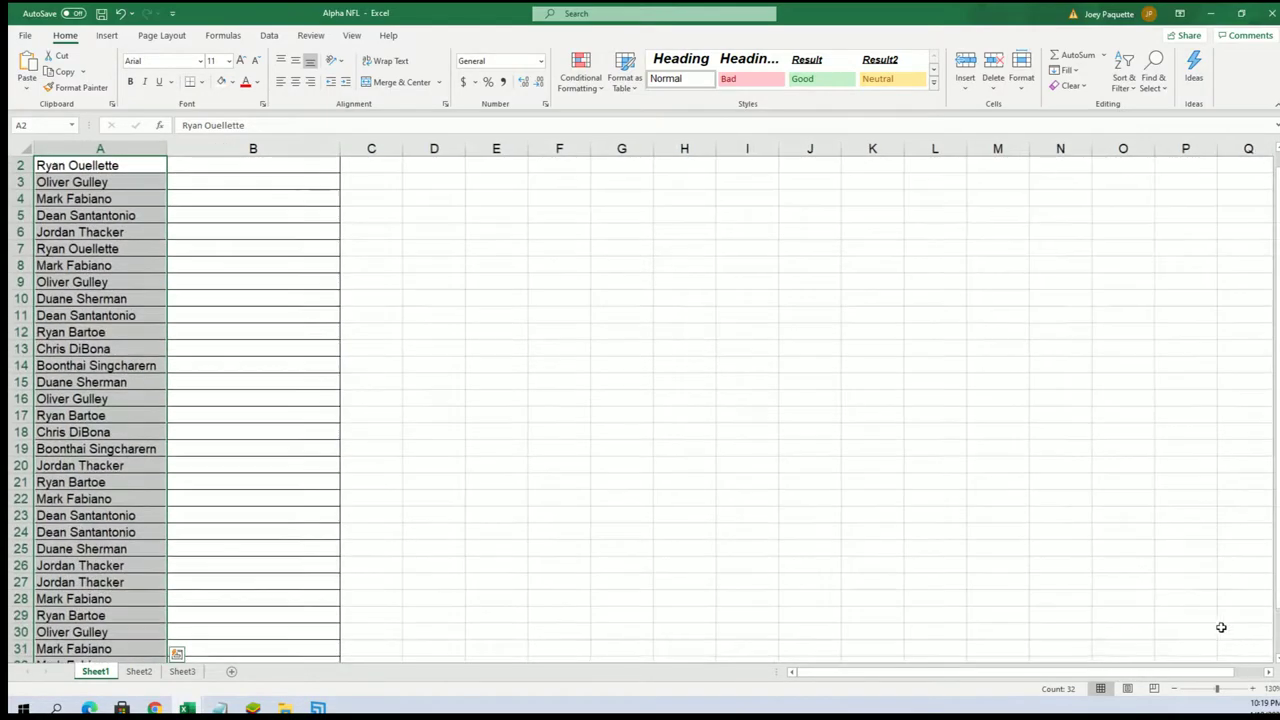
left_click(1177, 690)
left_click(230, 178)
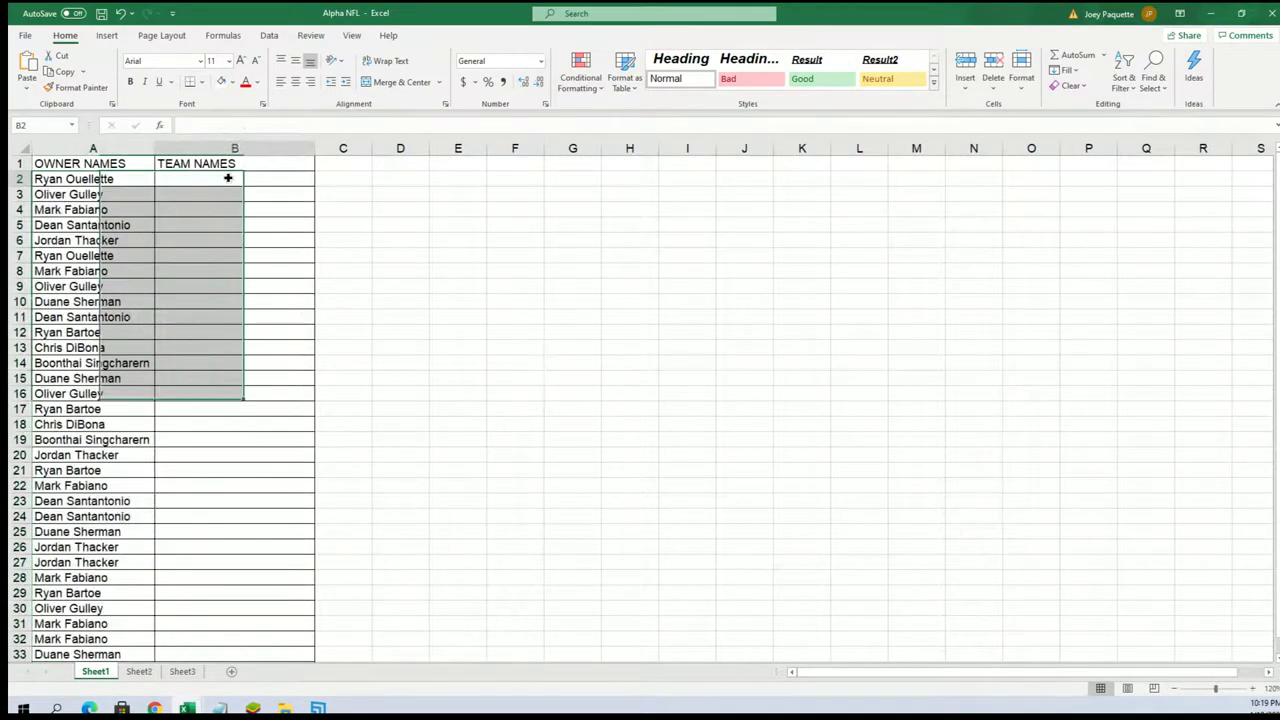
Step: Return to RANDOM.ORG in the browser and open a blank List Randomizer form
left_click(1210, 13)
scroll(474, 231, "up", 3)
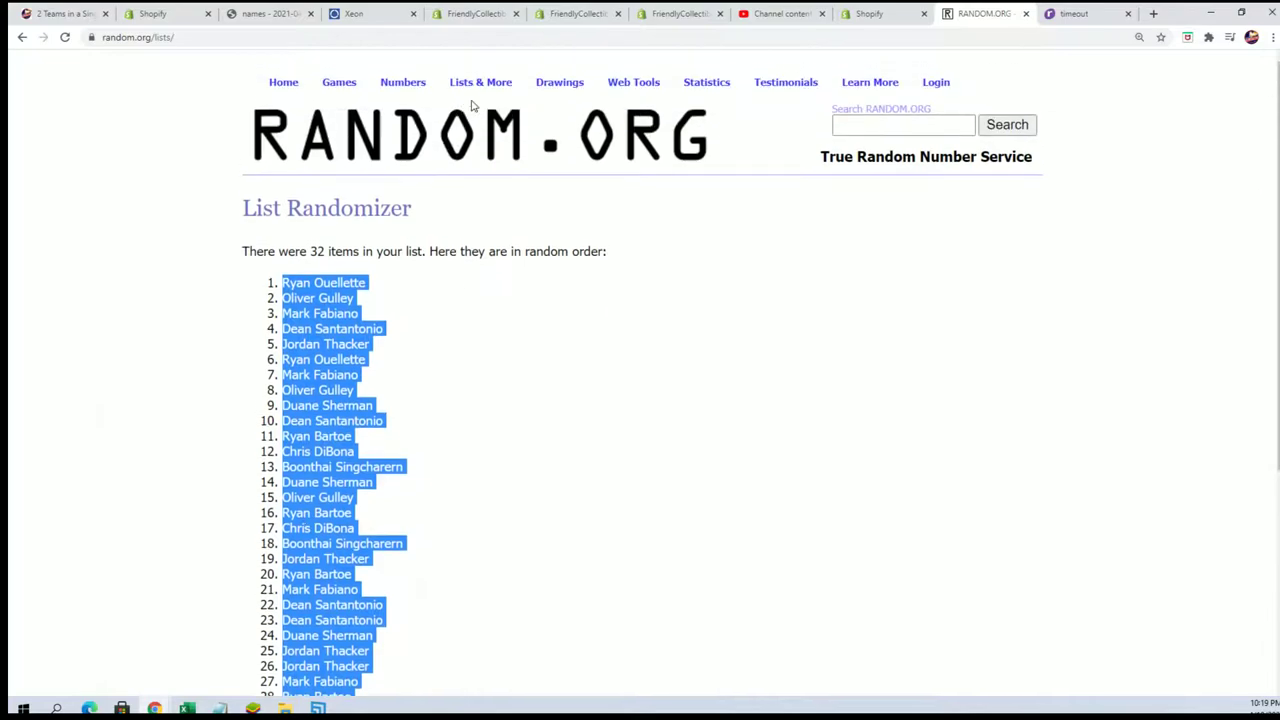
mouse_move(480, 82)
left_click(498, 104)
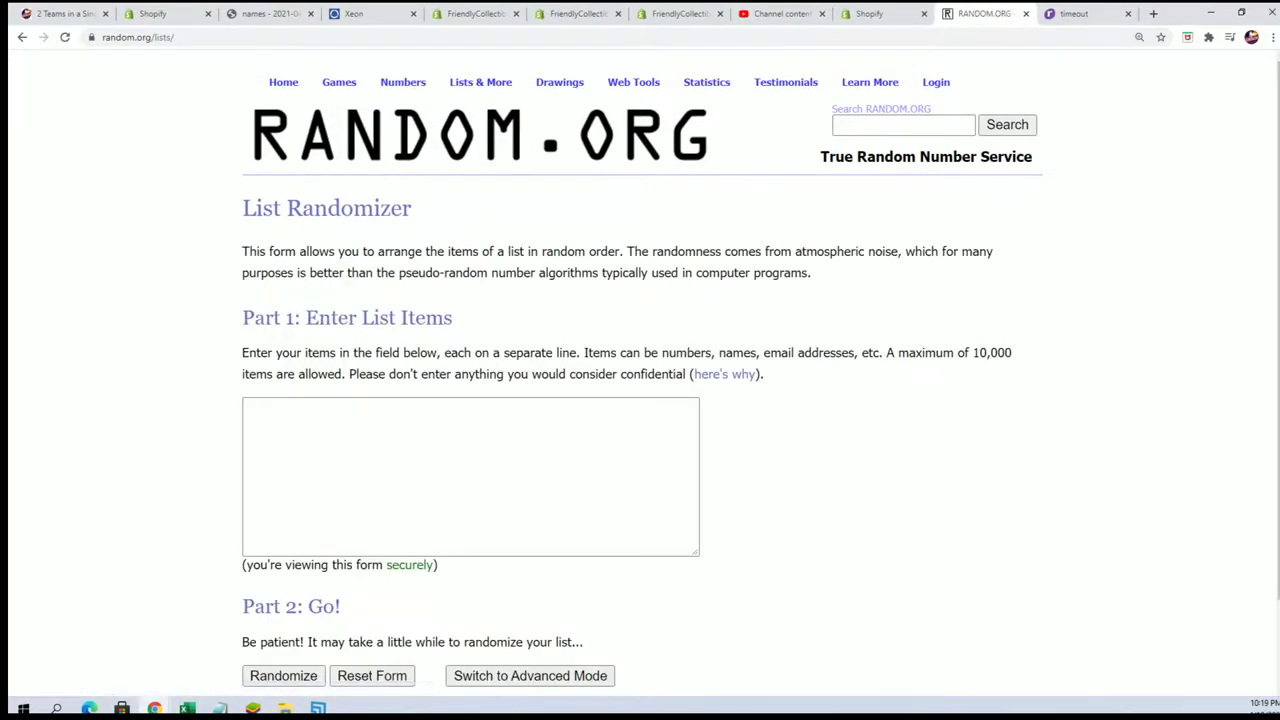
Step: Copy the NFL team list, Arizona Cardinals through Washington Redskins, from Notepad into the List Randomizer field in the browser
key("alt+Tab")
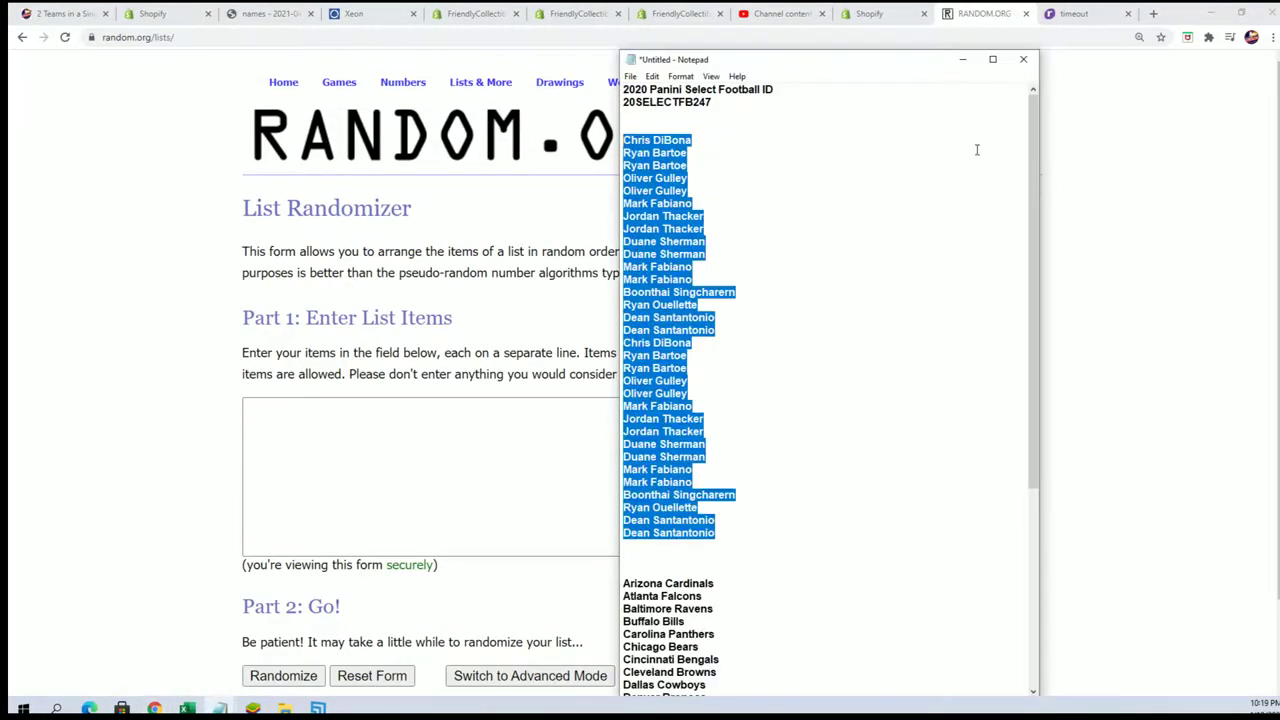
left_click_drag(845, 52, 845, 5)
scroll(816, 636, "down", 7)
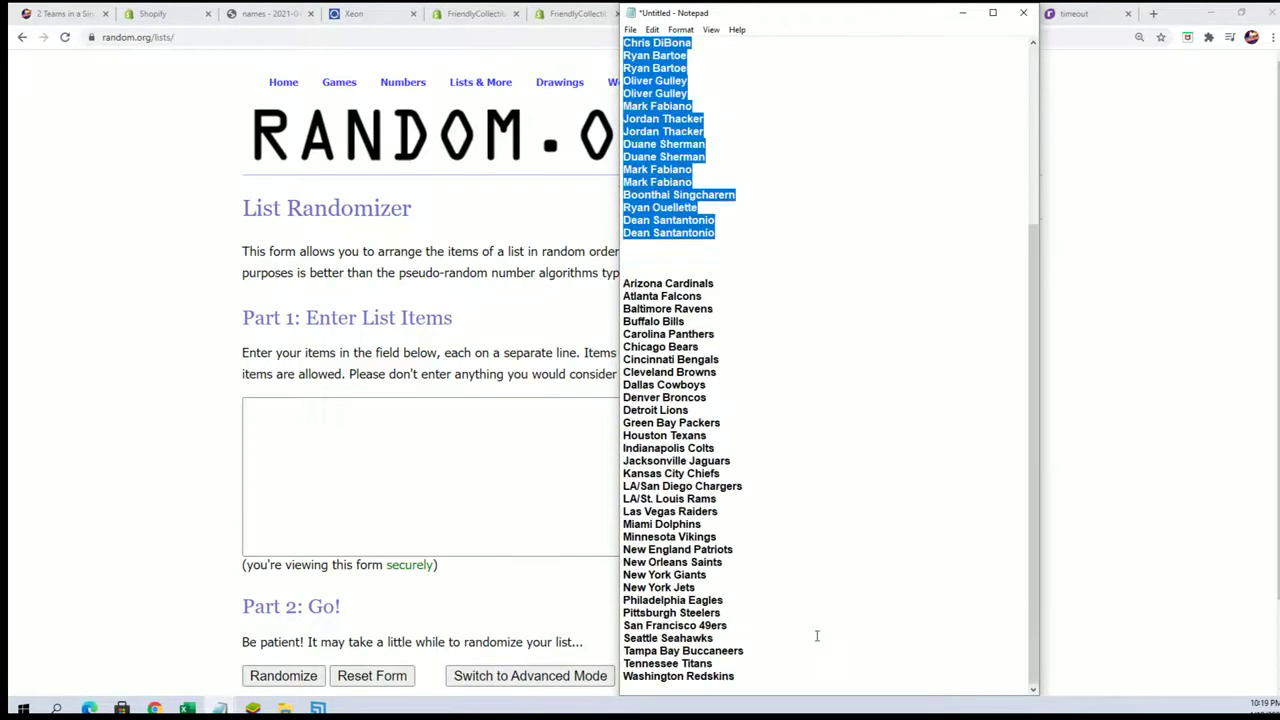
left_click_drag(744, 683, 623, 283)
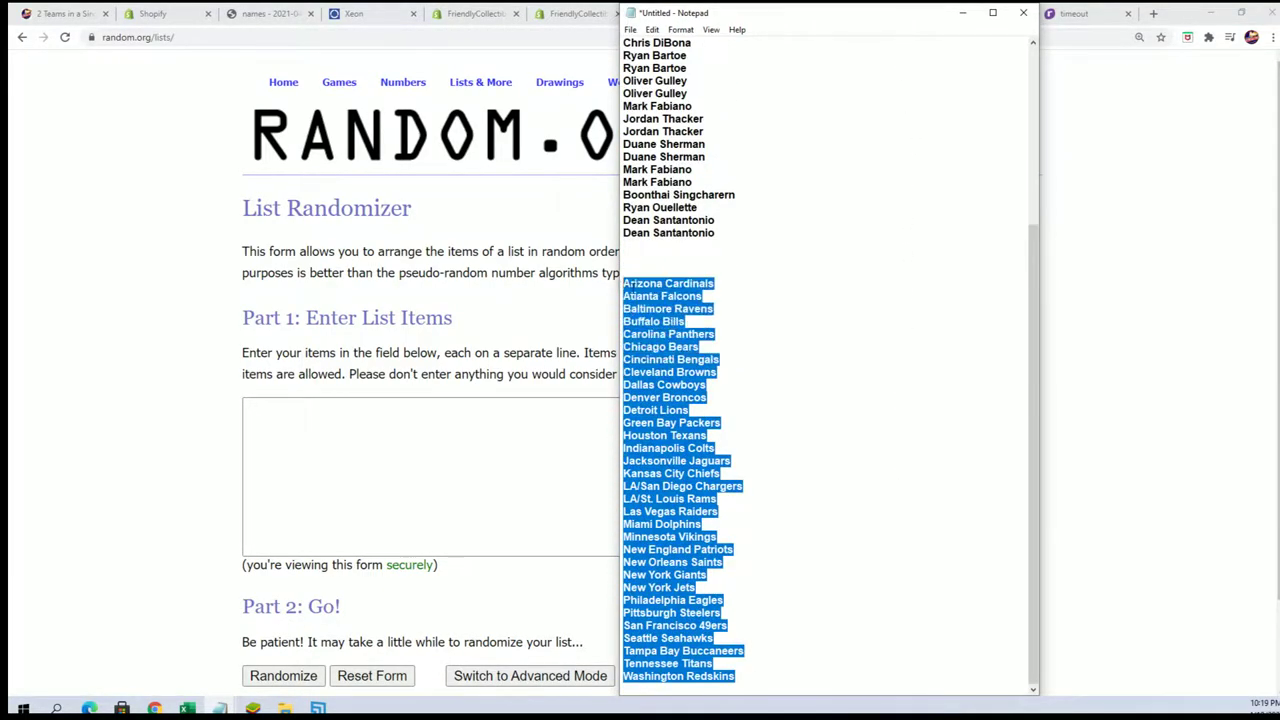
right_click(684, 295)
left_click(697, 337)
right_click(404, 421)
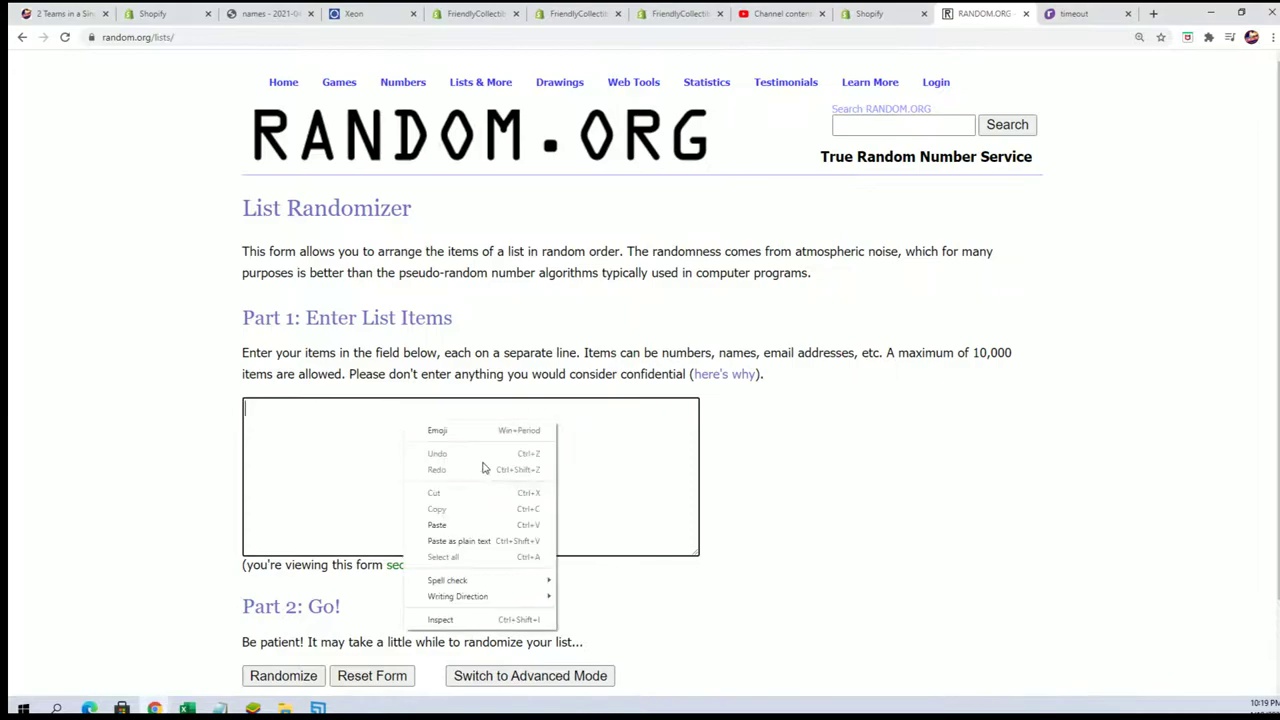
left_click(438, 526)
Step: Randomize the list of NFL teams seven times in total
scroll(754, 482, "down", 1)
left_click(284, 576)
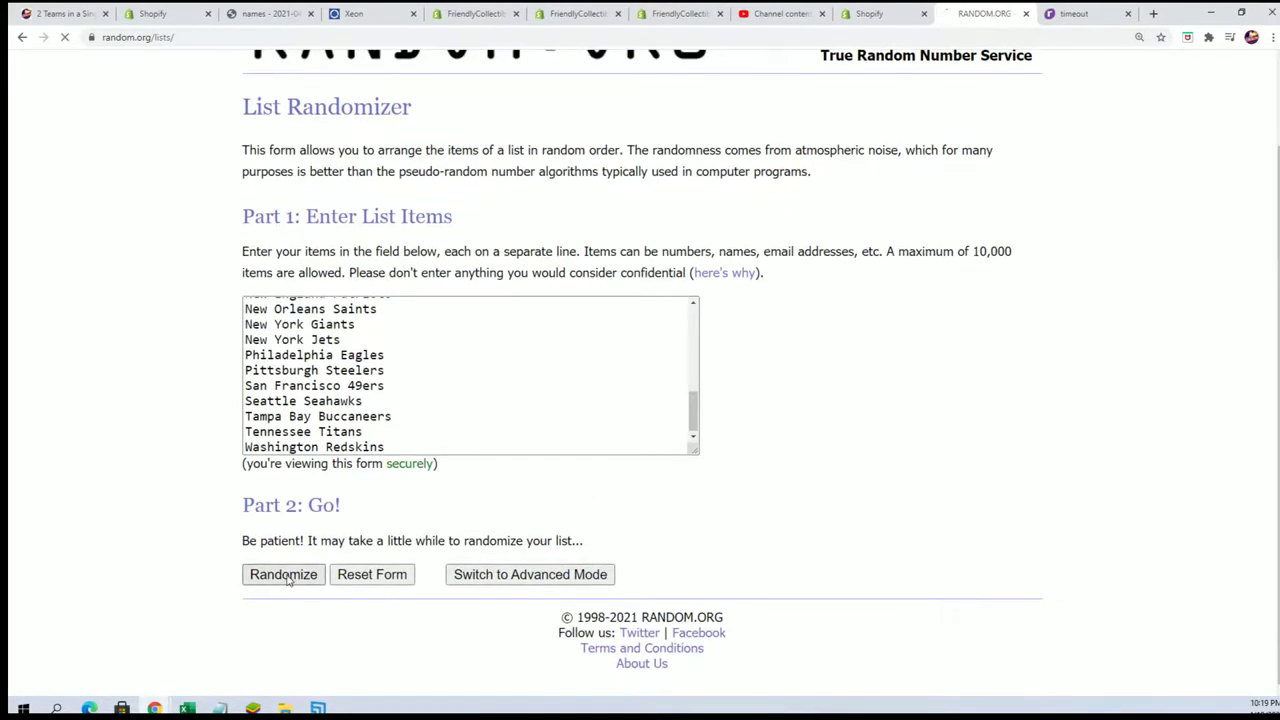
left_click(268, 575)
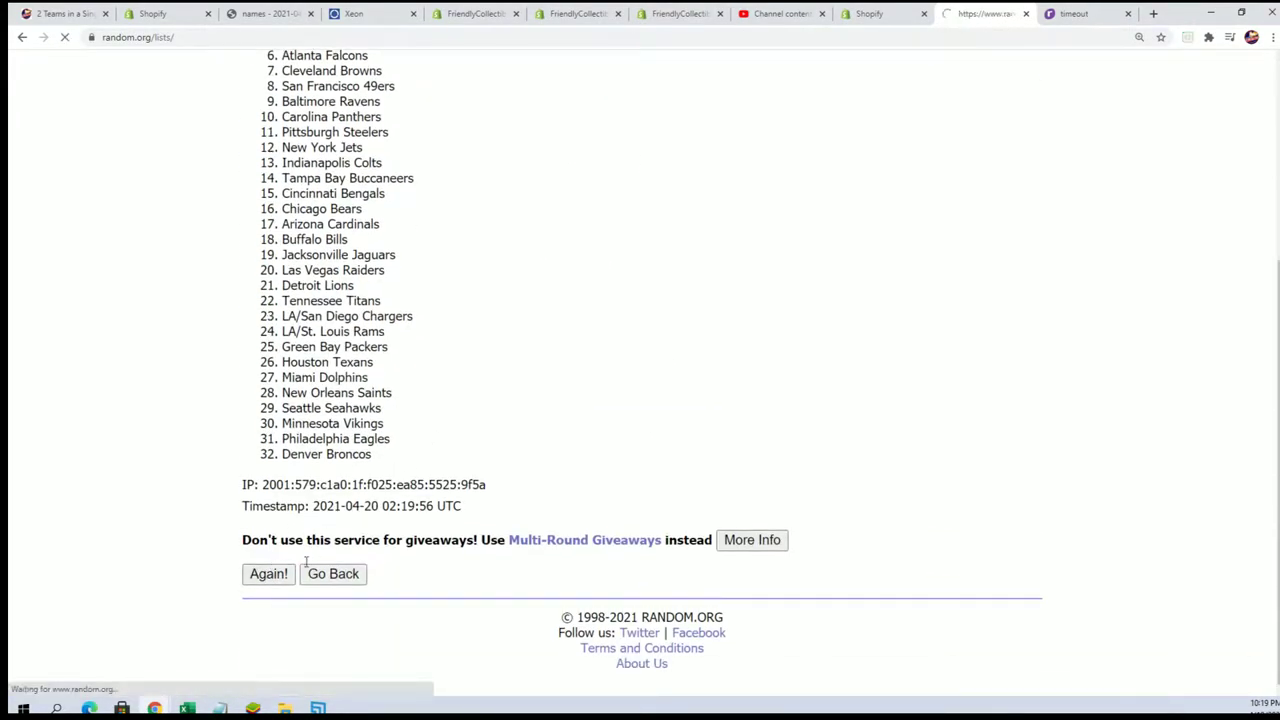
left_click(268, 580)
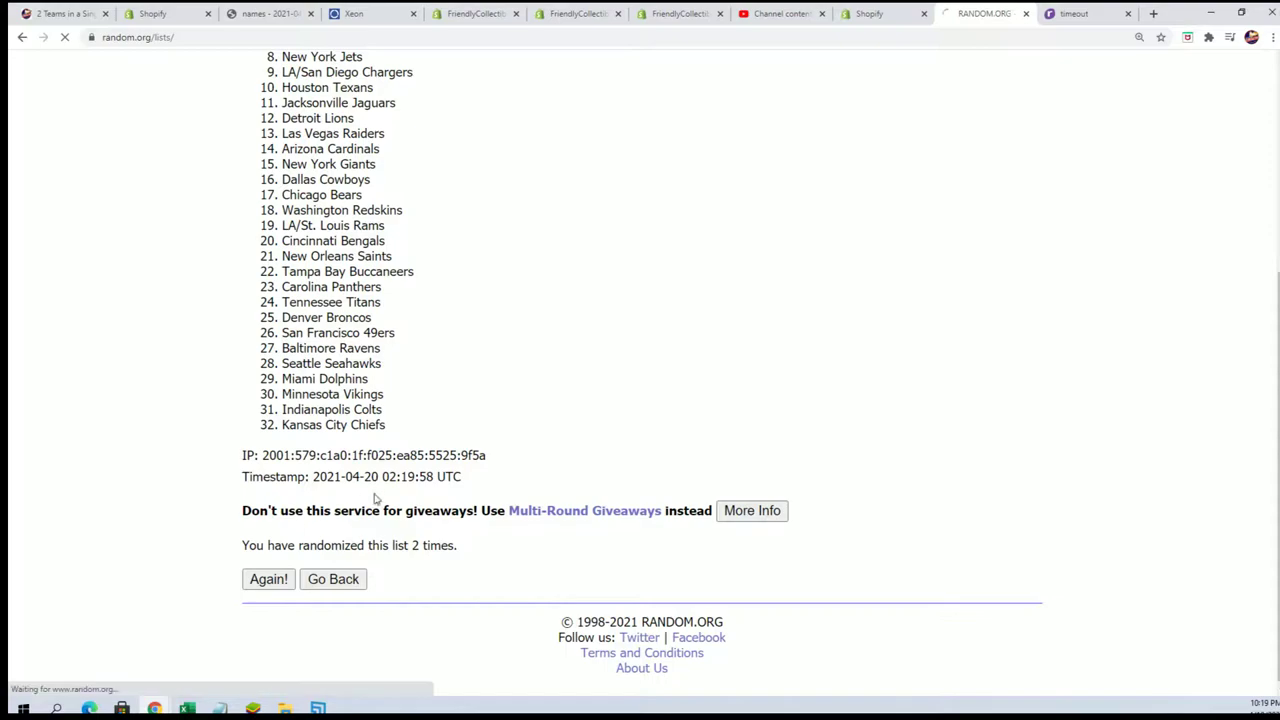
left_click(268, 580)
left_click(255, 582)
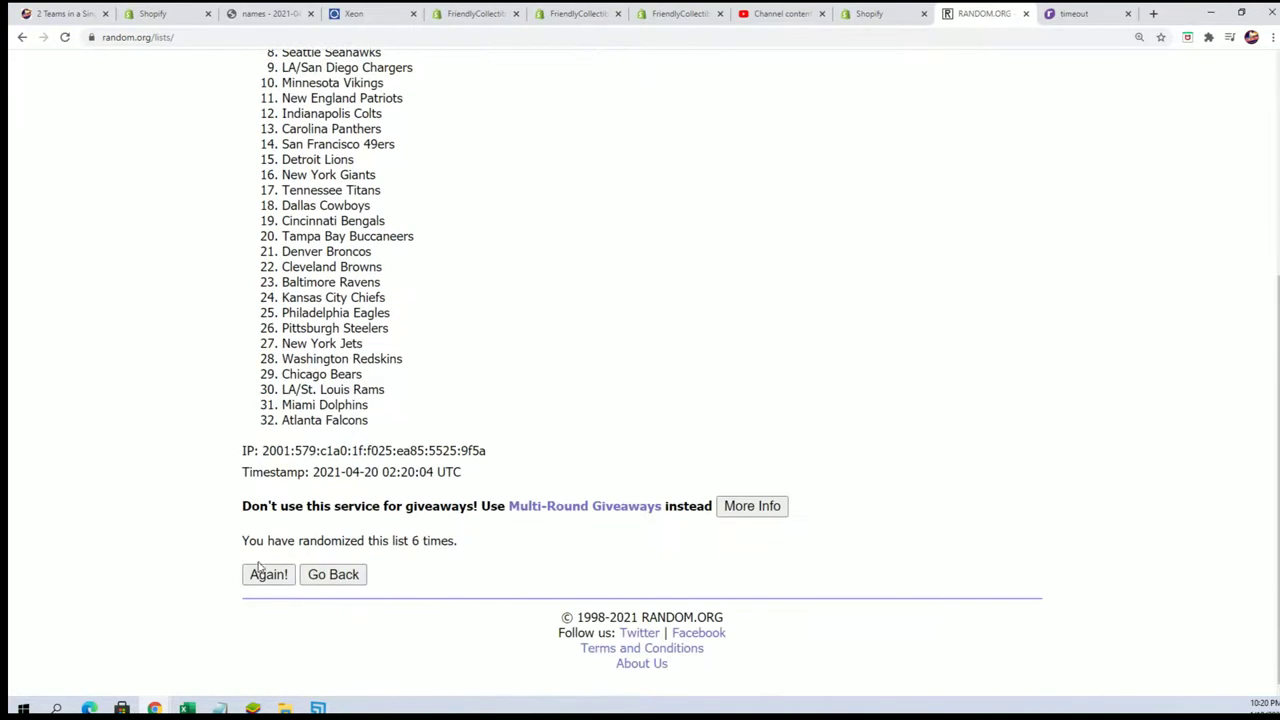
left_click(266, 575)
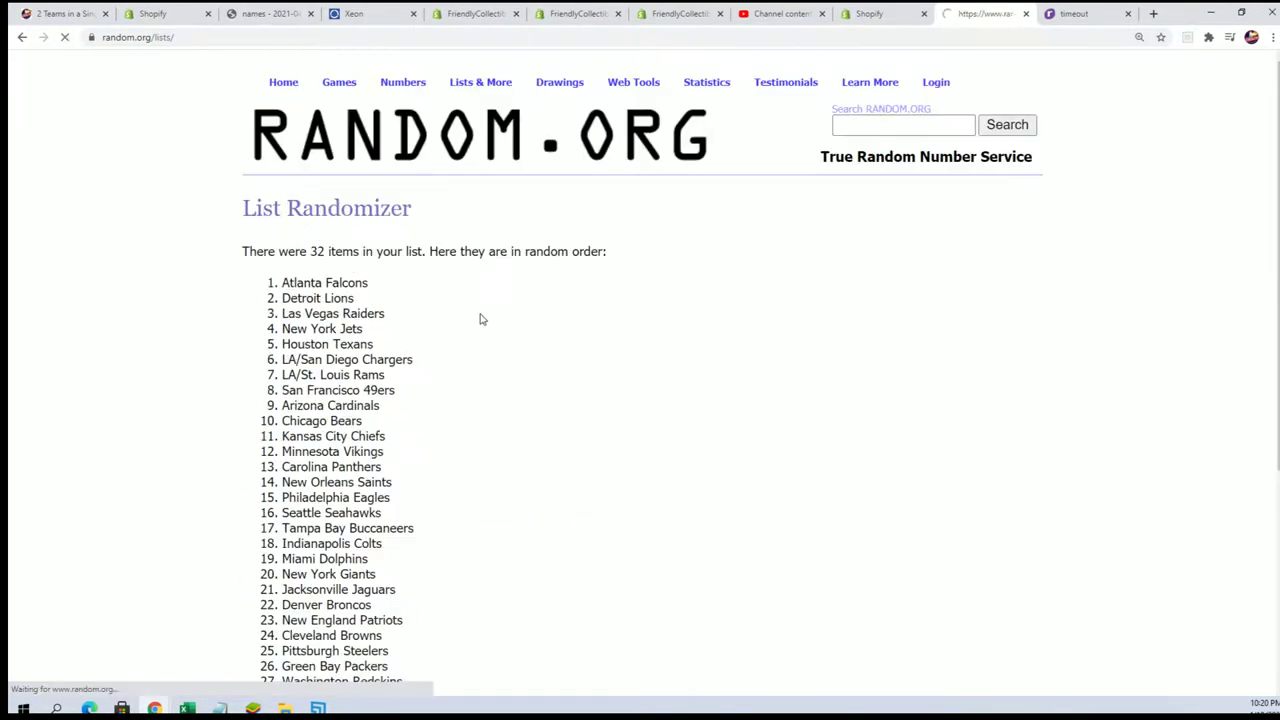
Step: Copy all 32 team names from the final randomized list, leaving out the introductory line
scroll(480, 320, "down", 1)
left_click_drag(256, 118, 459, 496)
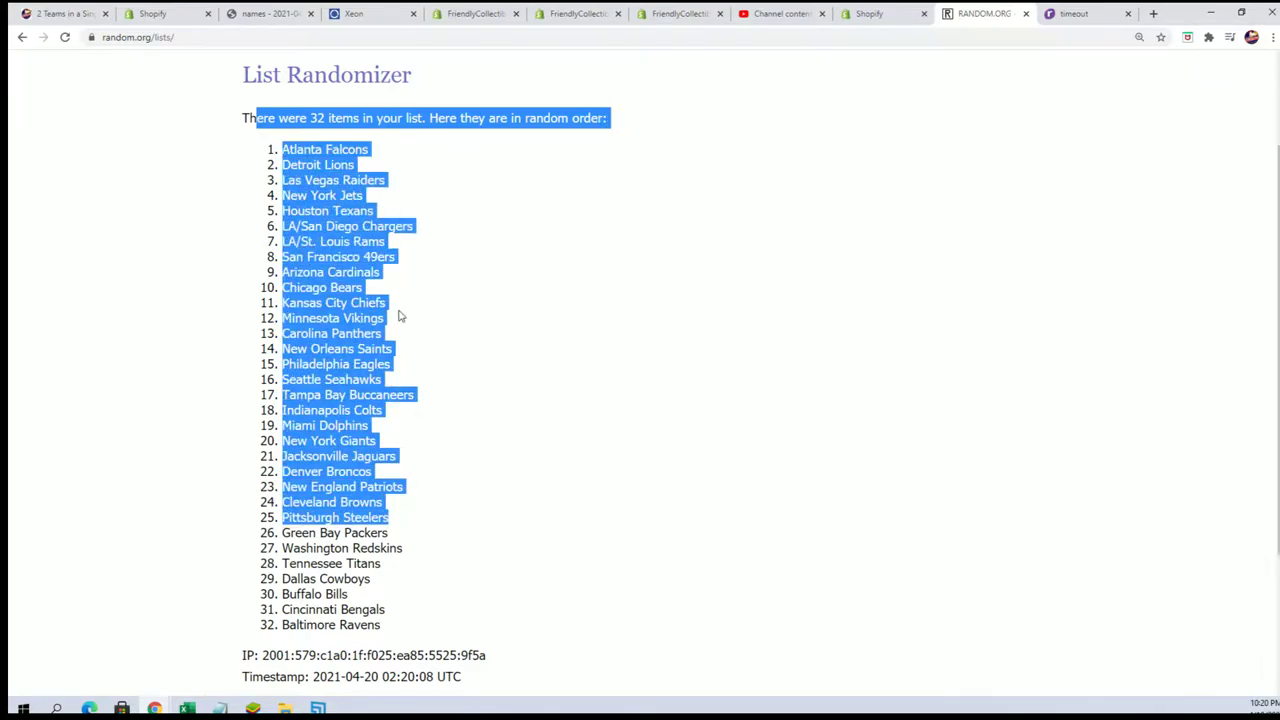
left_click(281, 151)
left_click_drag(278, 147, 395, 638)
right_click(380, 553)
left_click(381, 563)
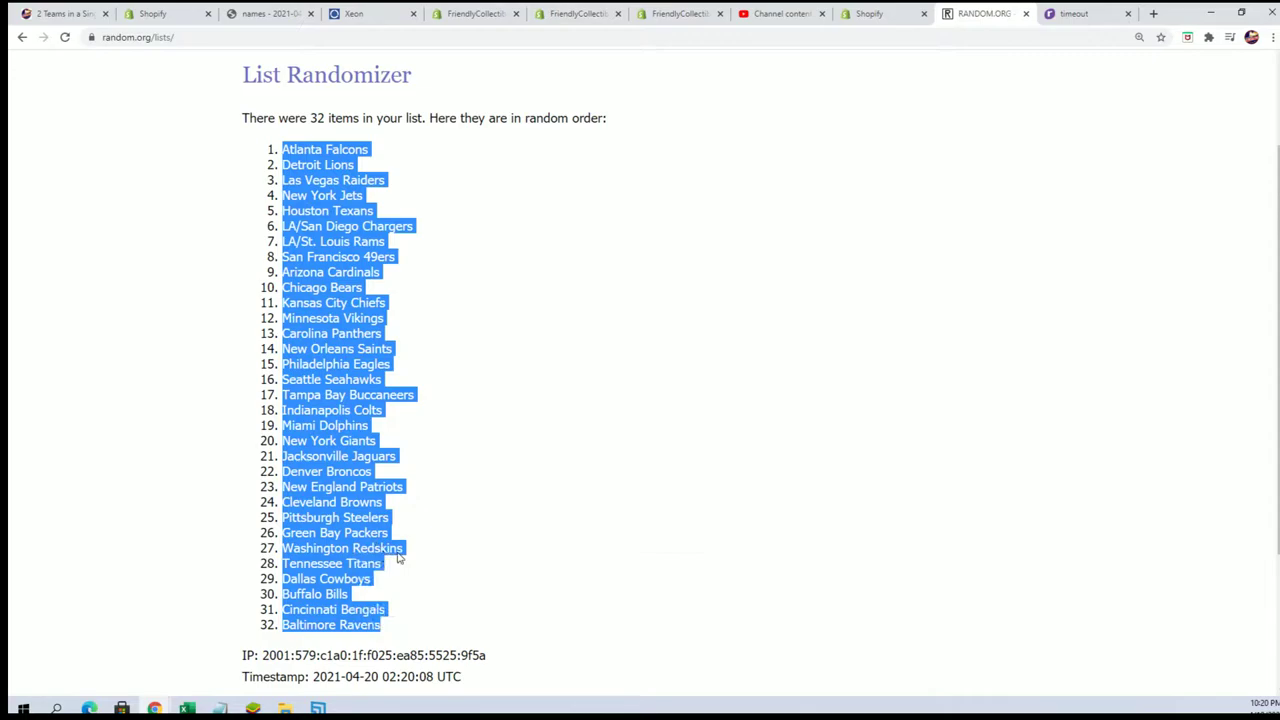
scroll(543, 600, "down", 3)
scroll(545, 600, "up", 3)
Step: Switch to Excel and paste the randomized teams as plain text under TEAM NAMES, starting at B2, then deselect the pasted range
key("alt+Tab")
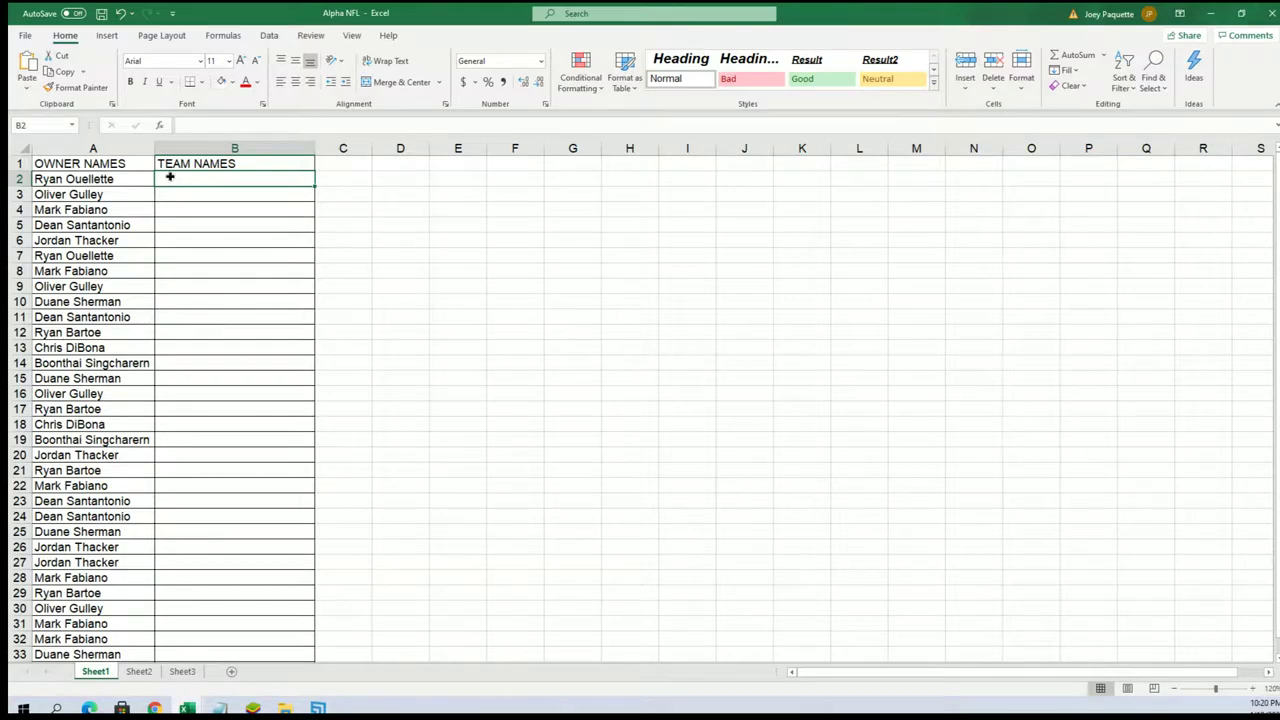
right_click(170, 177)
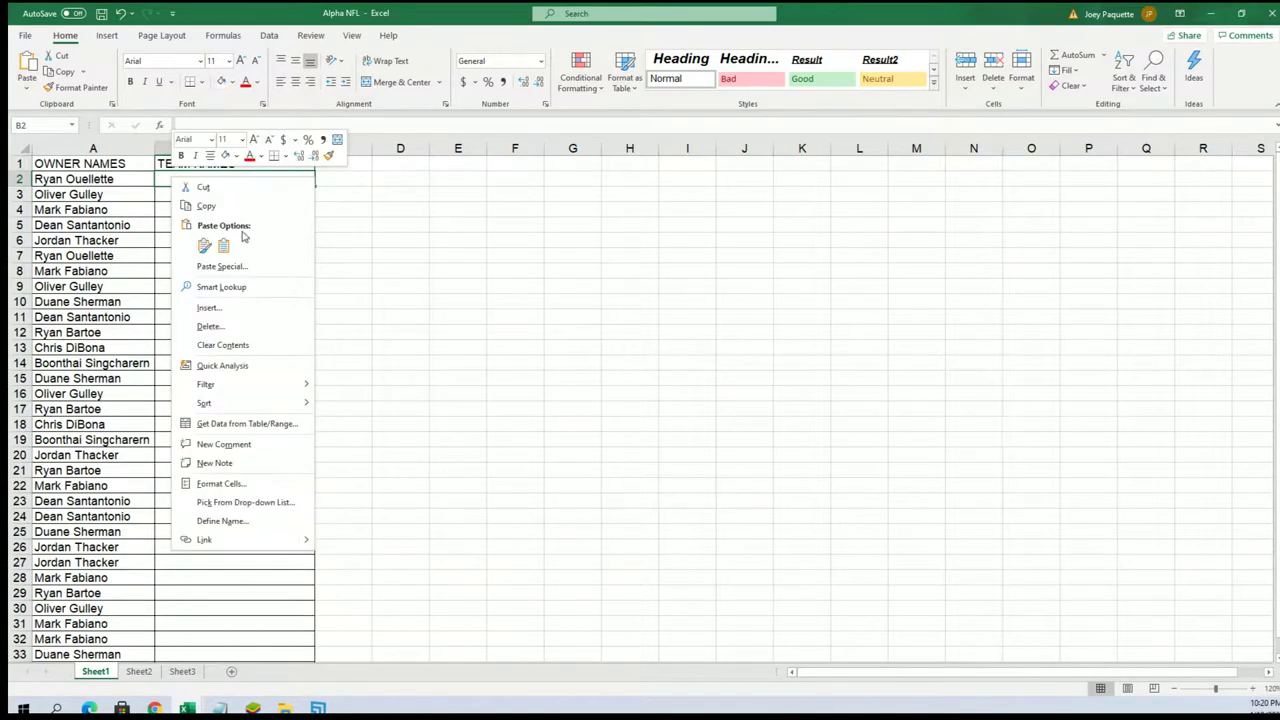
left_click(229, 262)
left_click(121, 175)
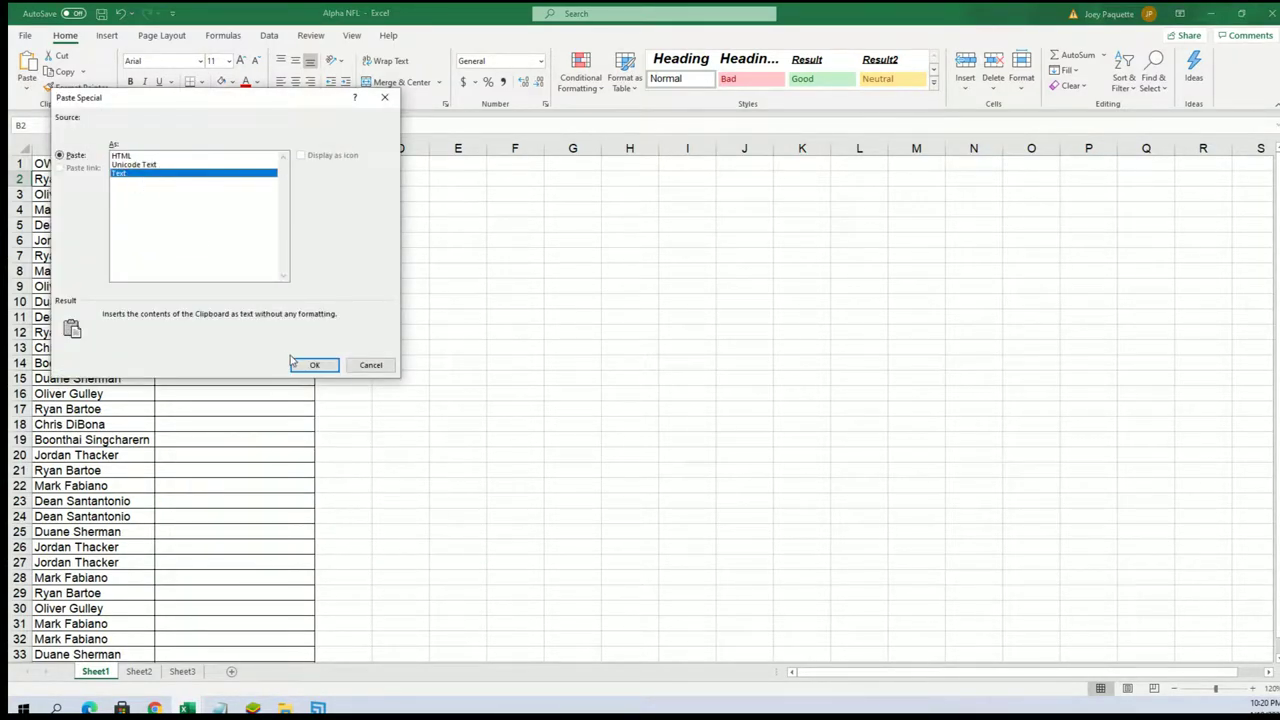
left_click(314, 365)
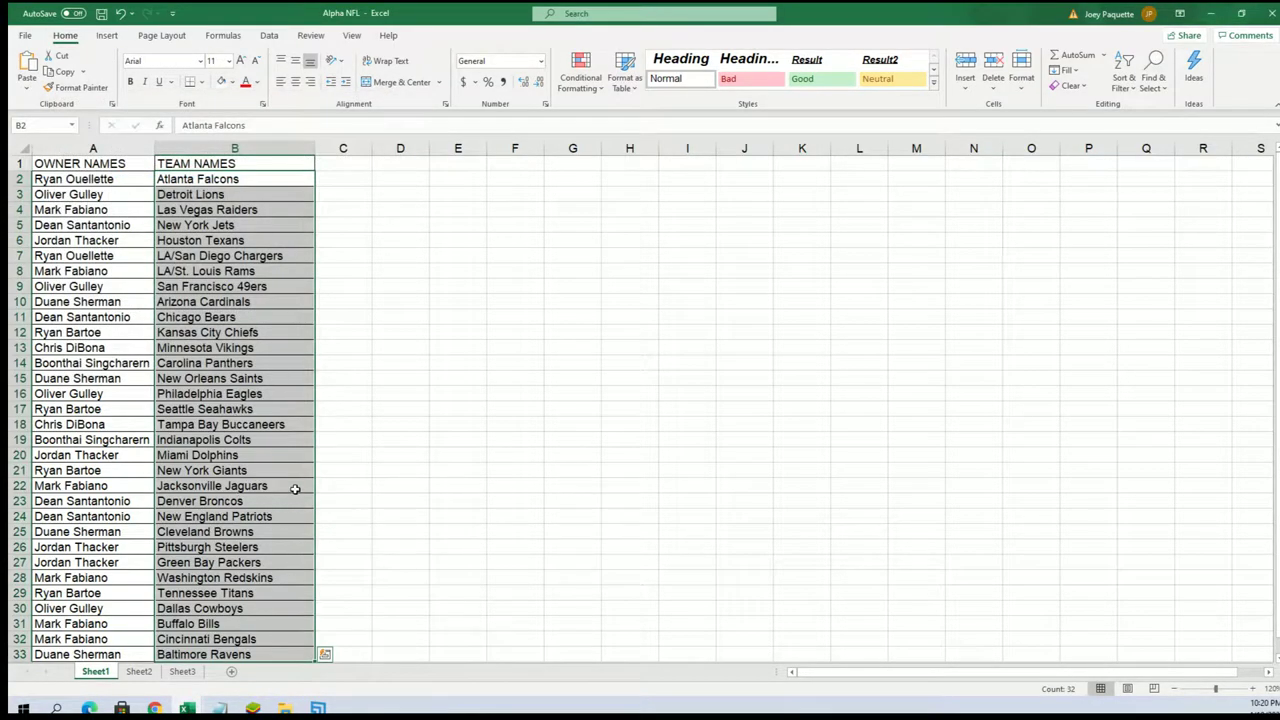
left_click(215, 350)
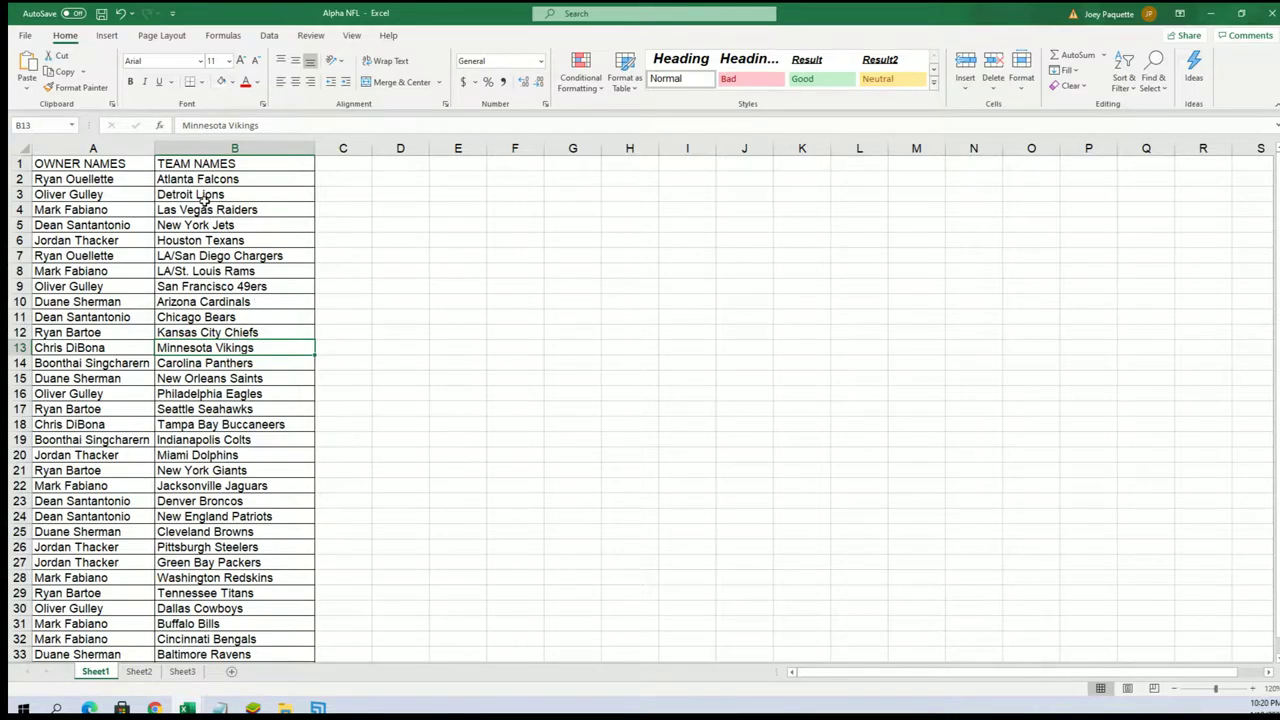
left_click(228, 251)
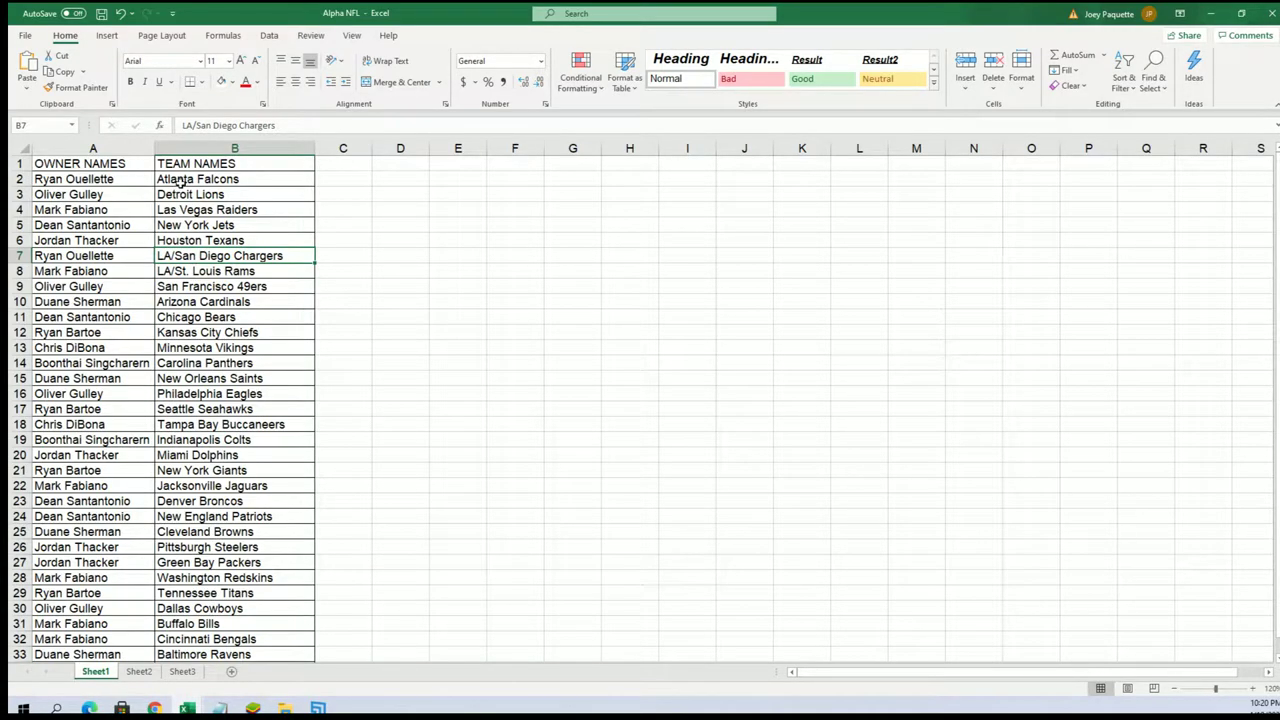
Step: Sort the team names in B2:B33 from A to Z
left_click_drag(178, 178, 228, 650)
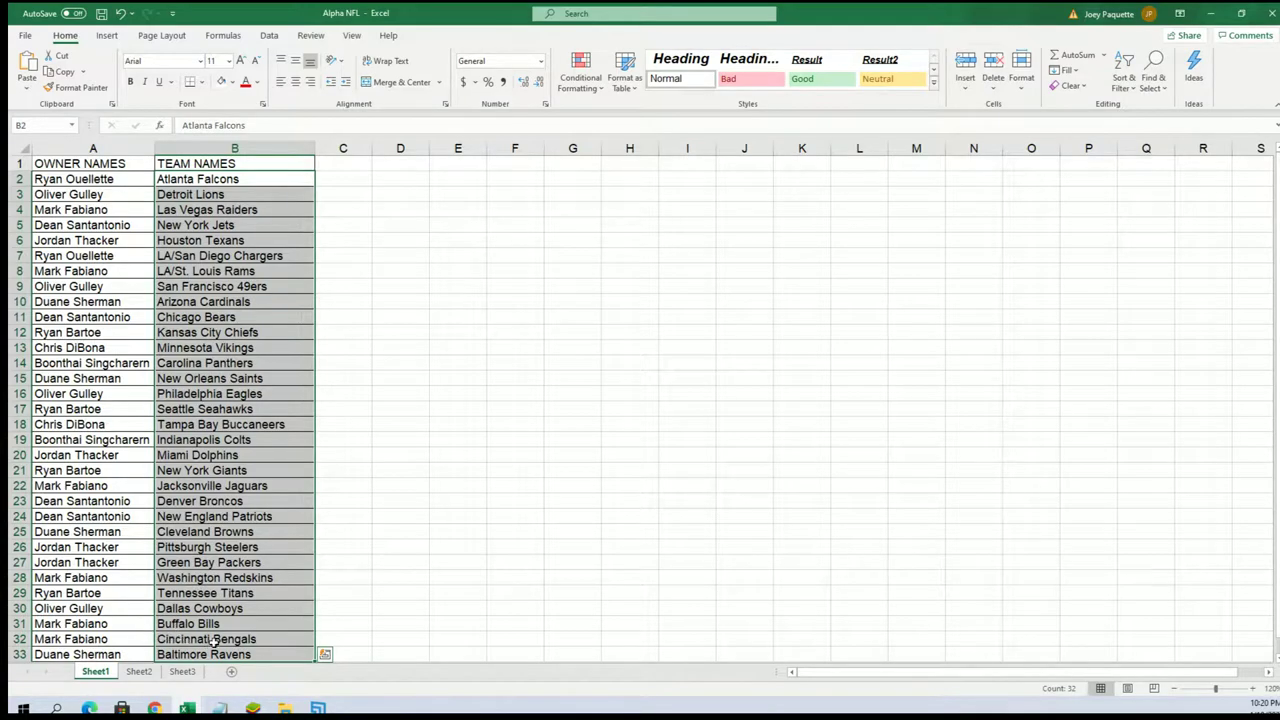
left_click(1124, 78)
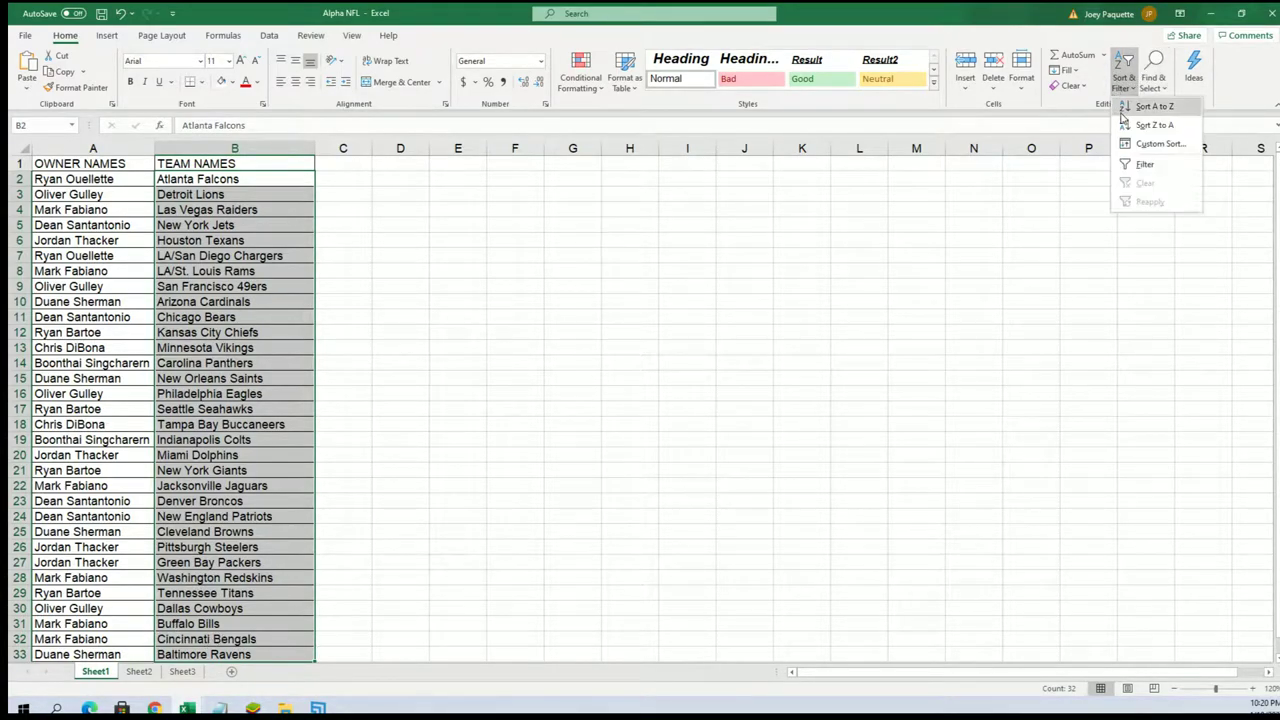
left_click(1140, 108)
left_click(1168, 386)
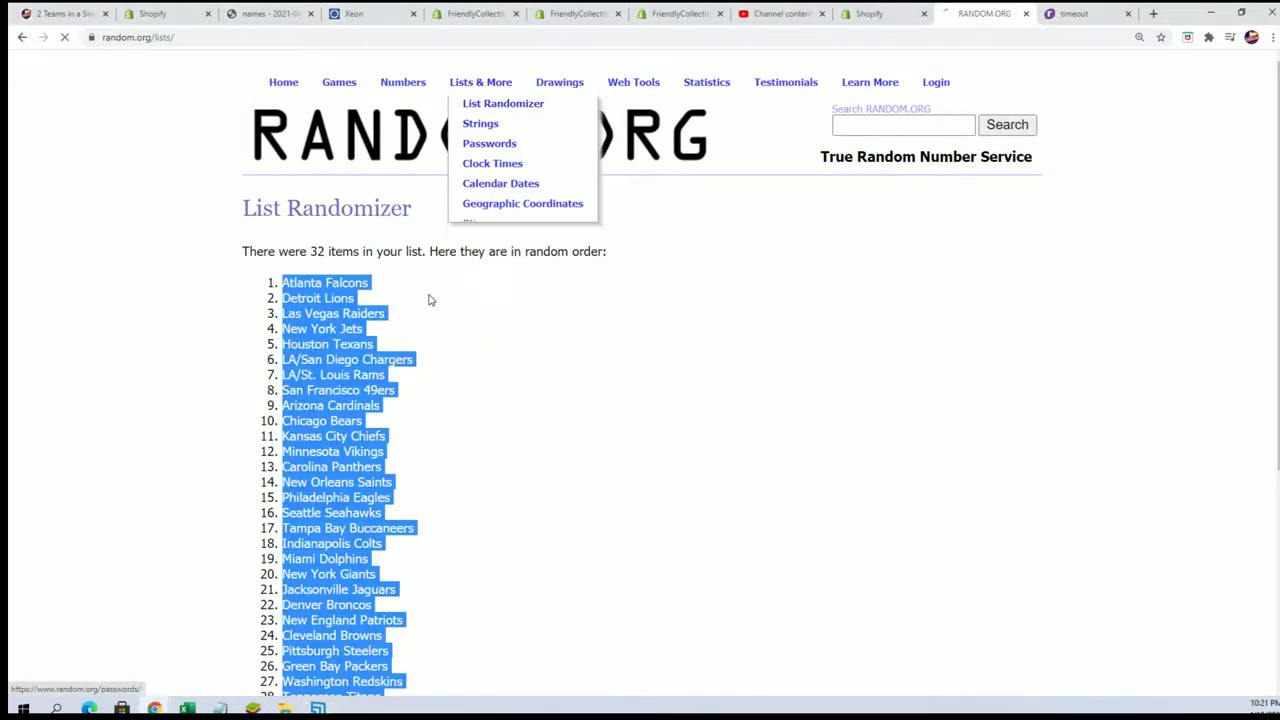
Step: In a new List Randomizer form in the browser, enter the numbers 1 through 10, one per line, and randomize them six times
left_click(381, 421)
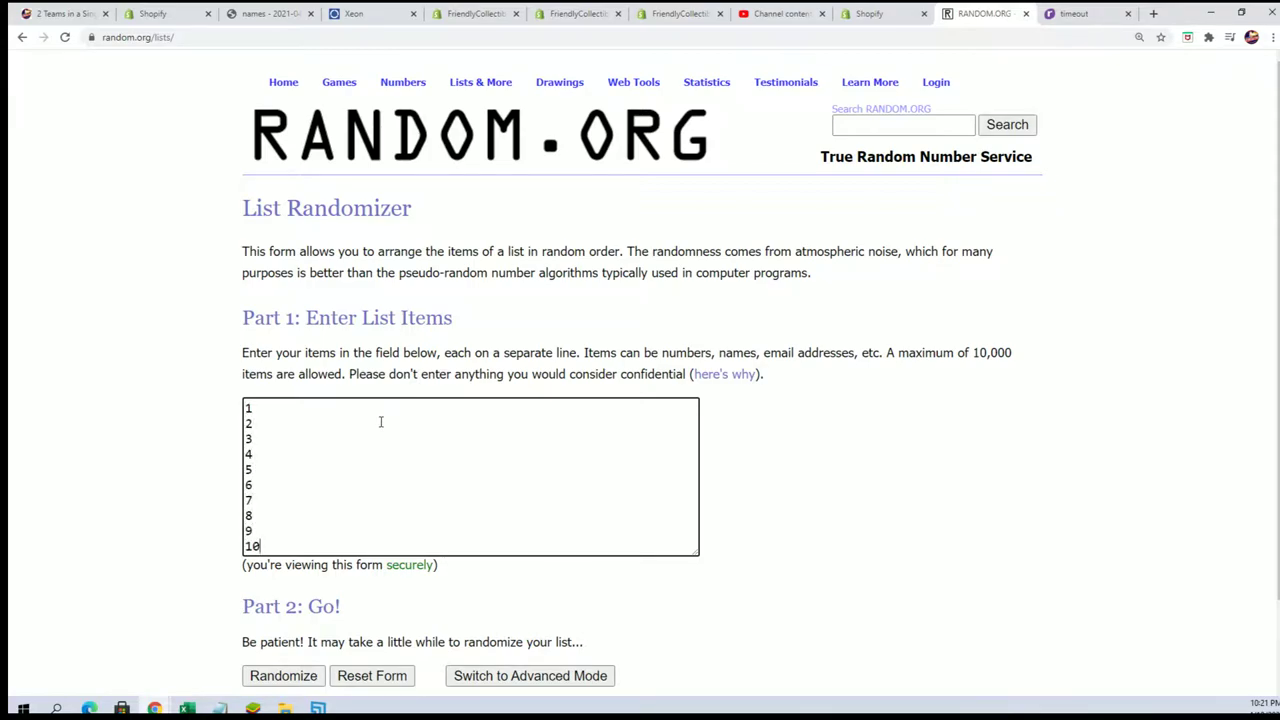
scroll(330, 418, "down", 2)
left_click(308, 577)
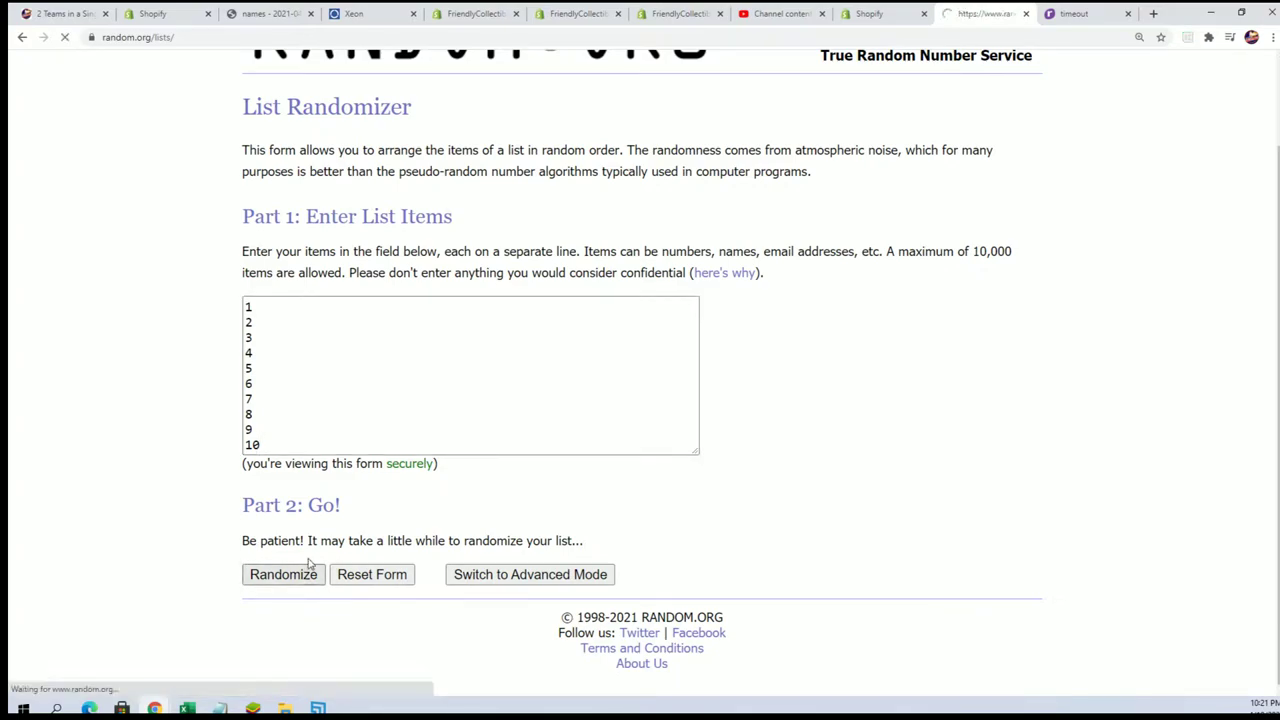
left_click(274, 540)
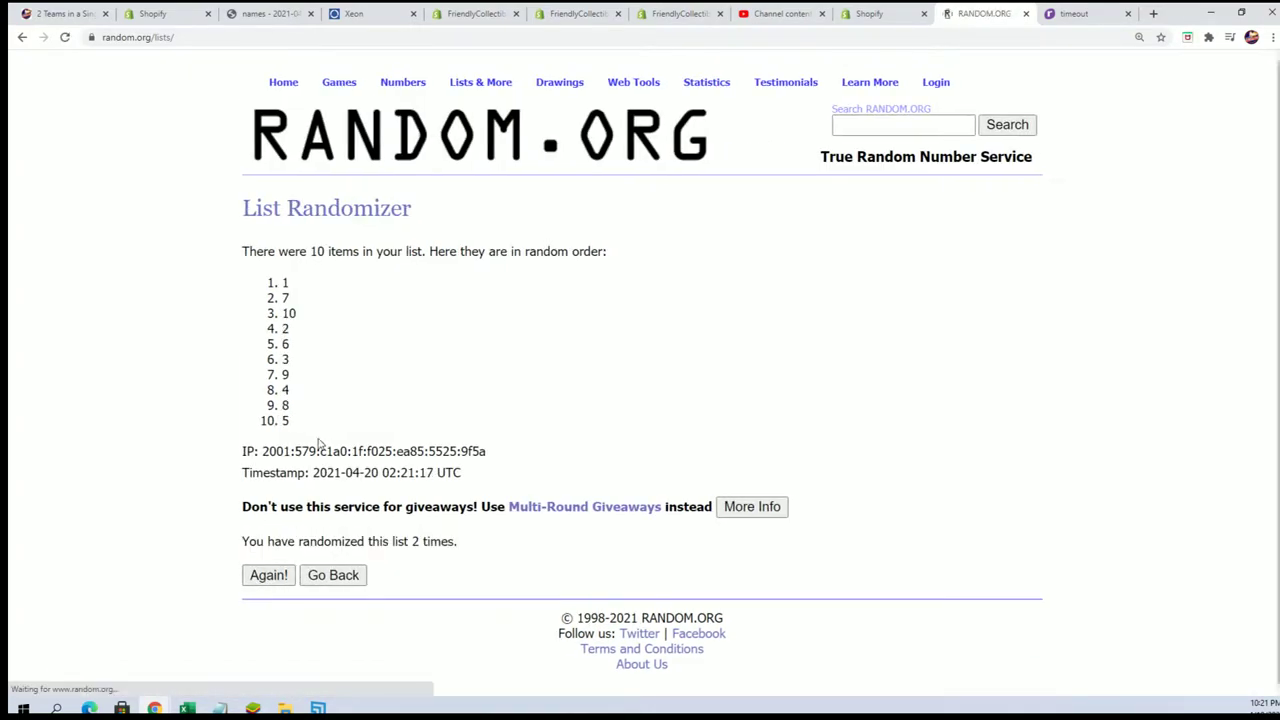
left_click(268, 574)
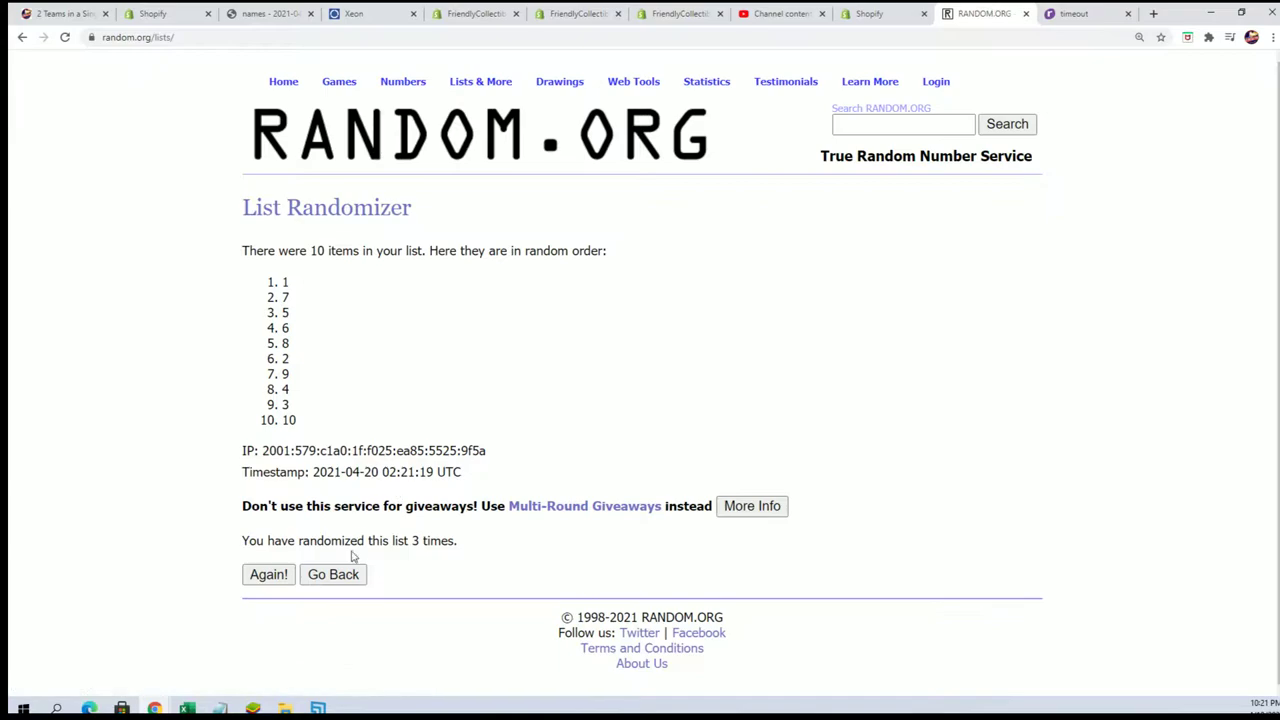
left_click(285, 574)
left_click(270, 576)
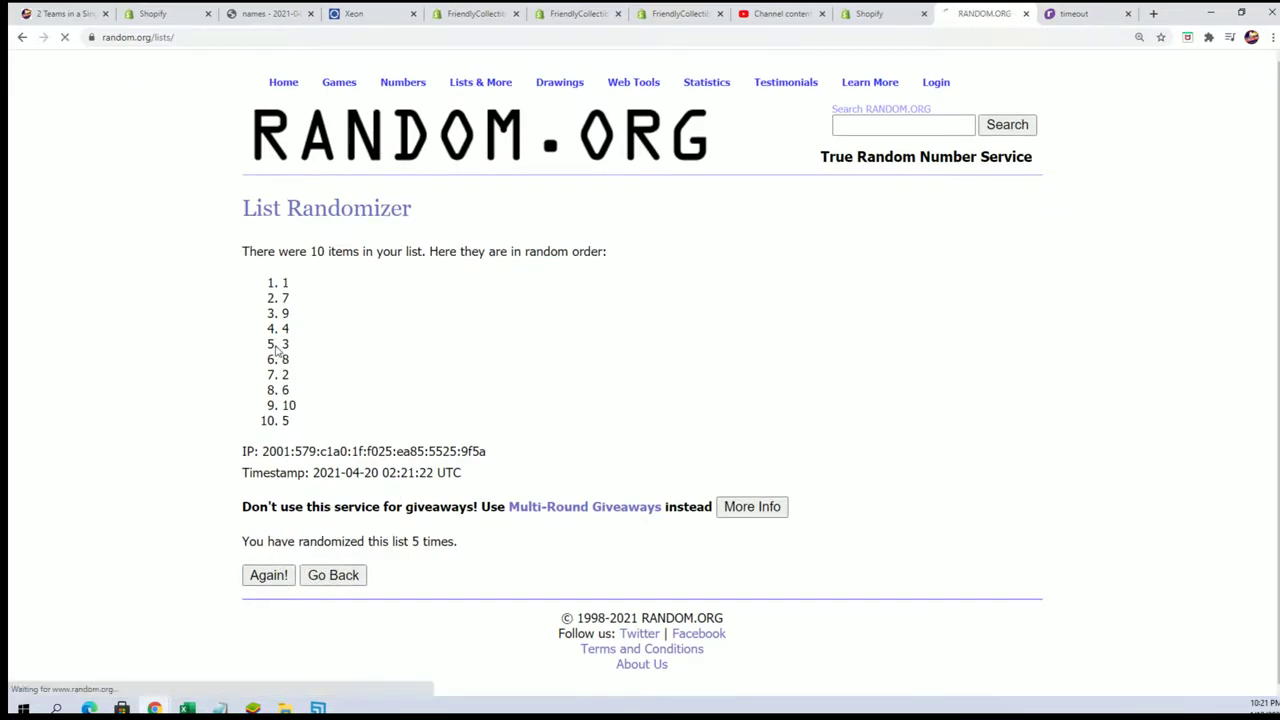
left_click(284, 577)
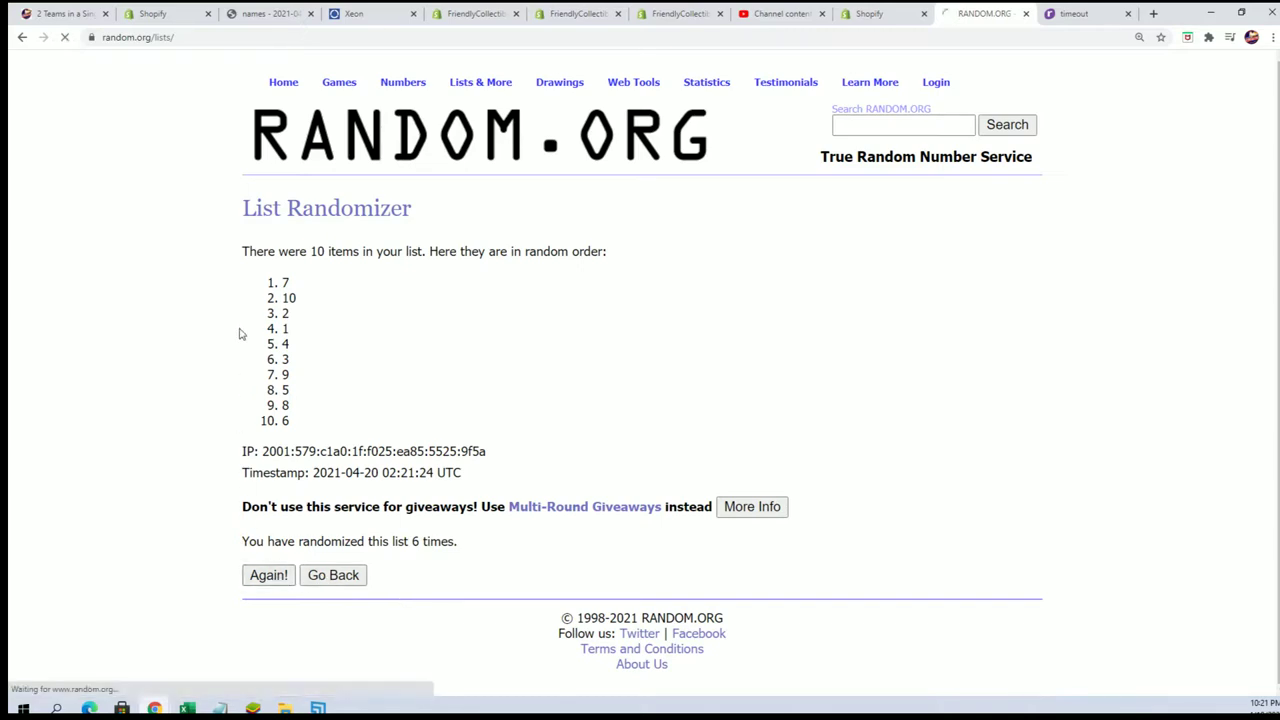